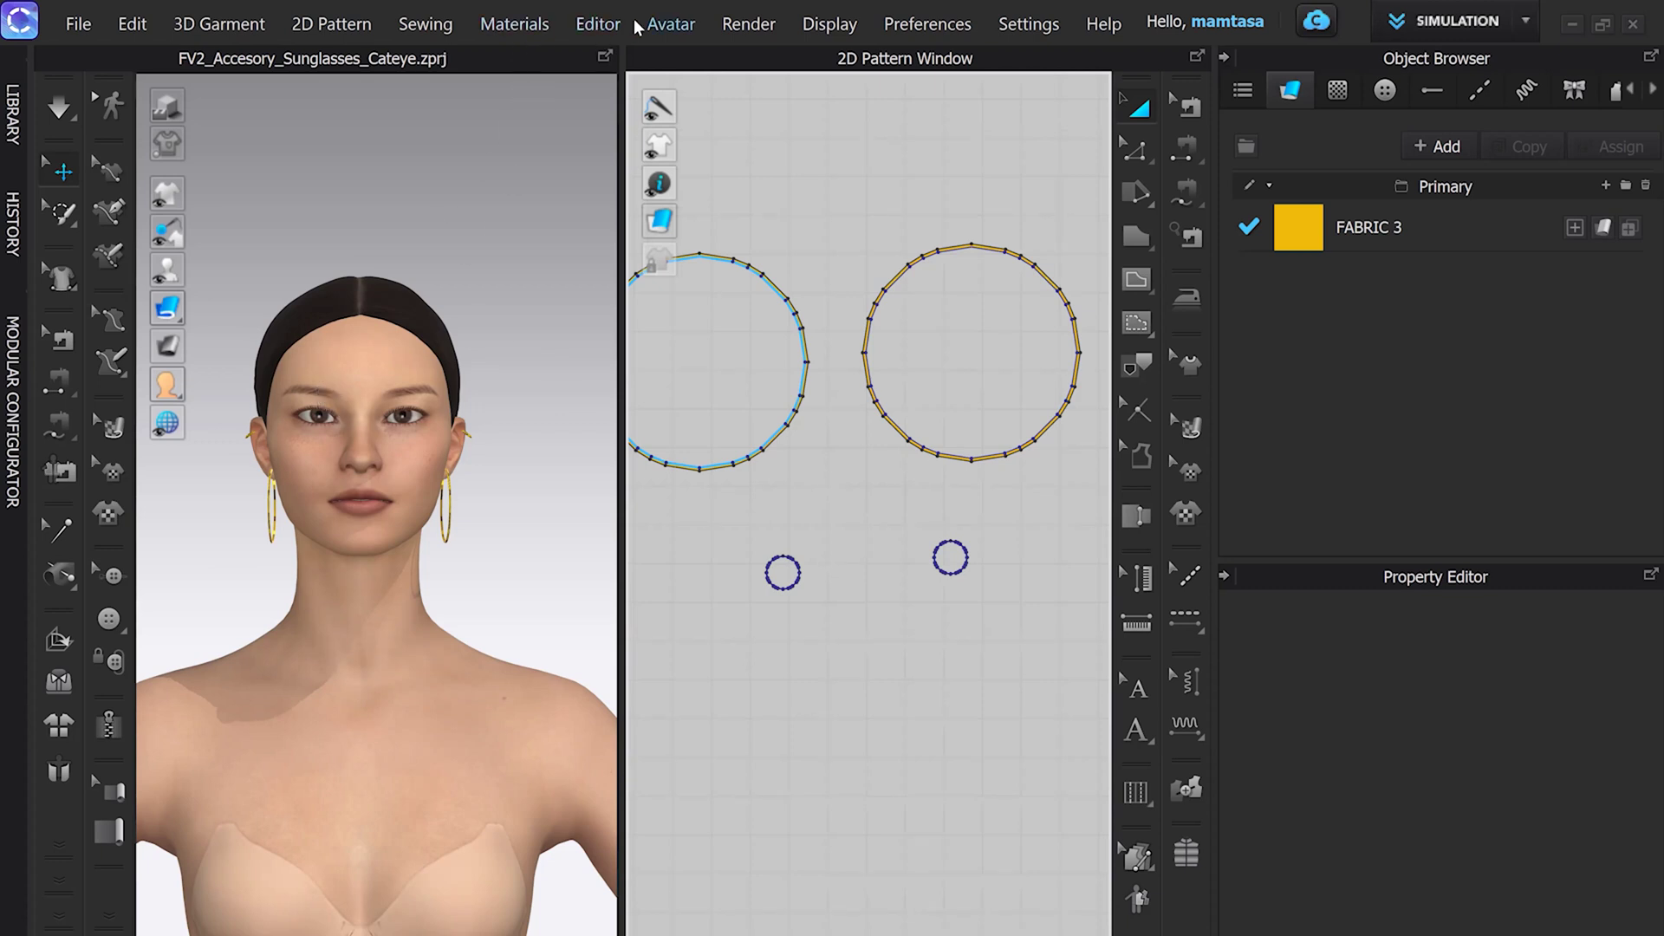
click(655, 26)
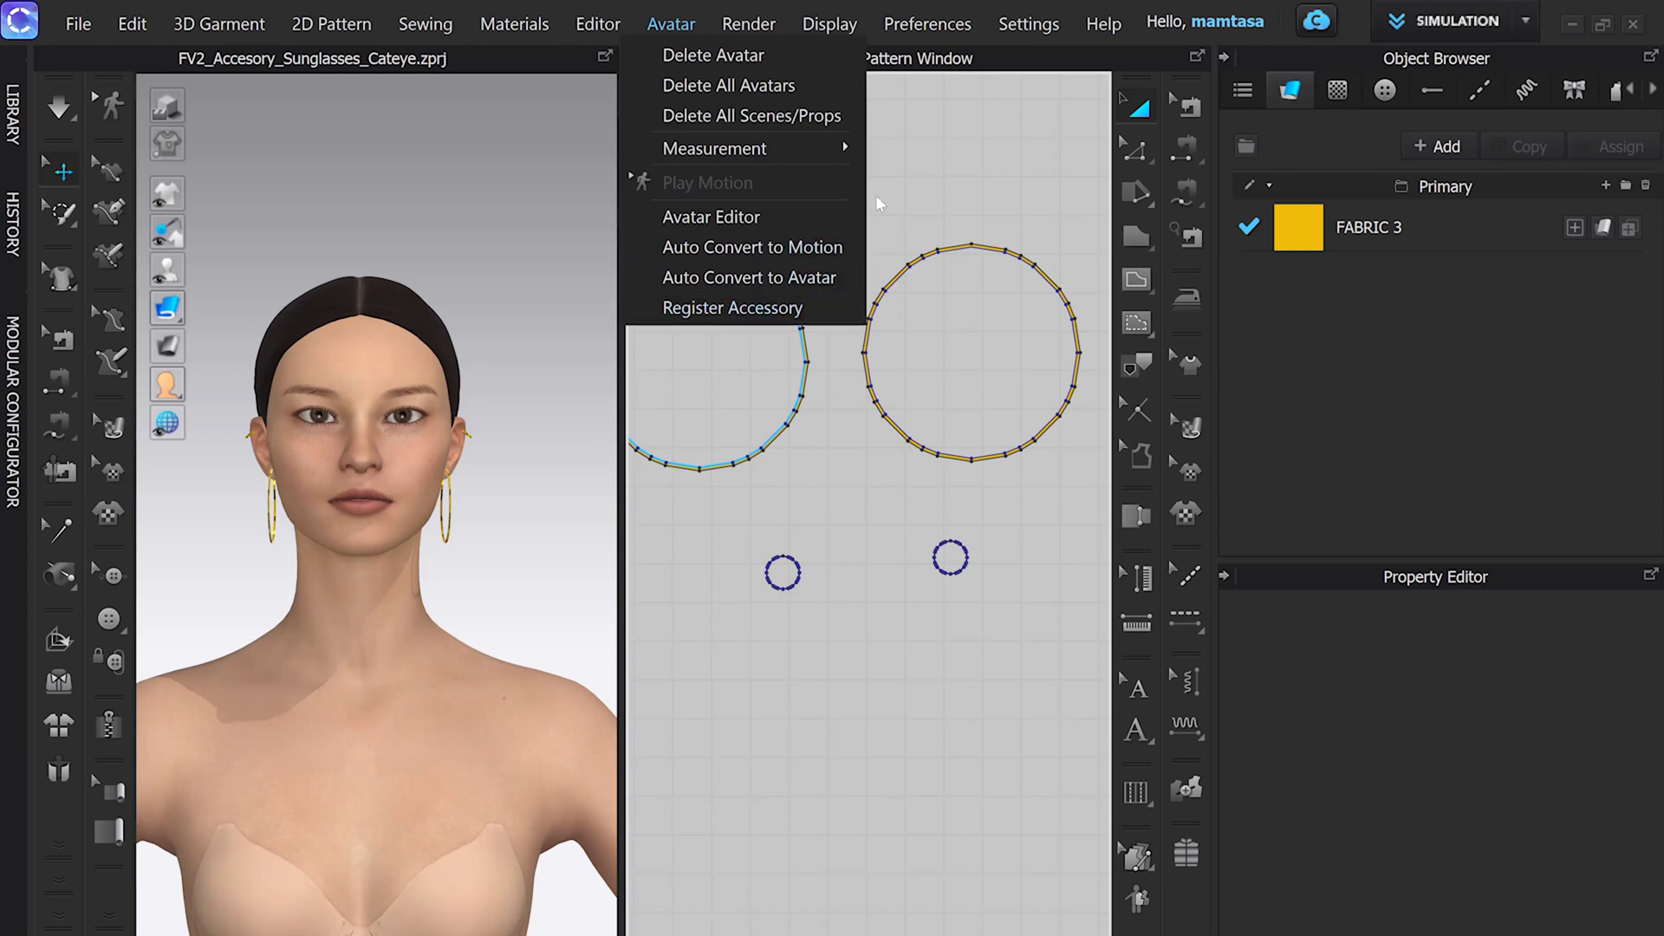
click(1153, 248)
click(1152, 248)
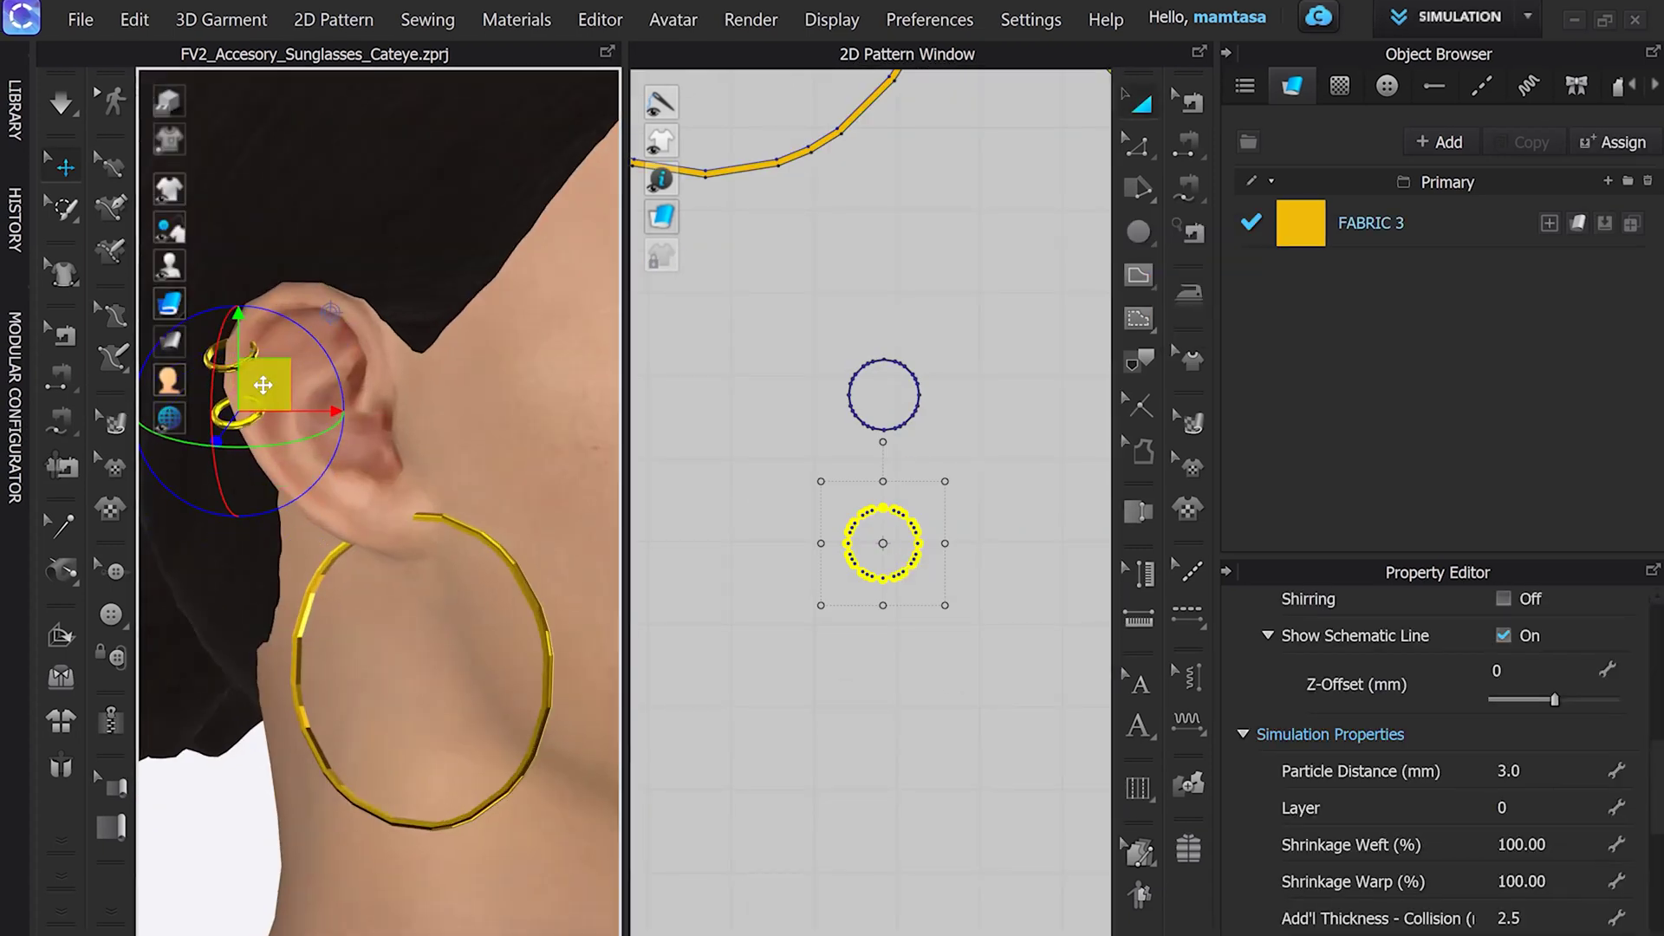
Step: Copy the lower small hoop pattern and place a mirrored copy to its left in the 2D pattern area
click(759, 586)
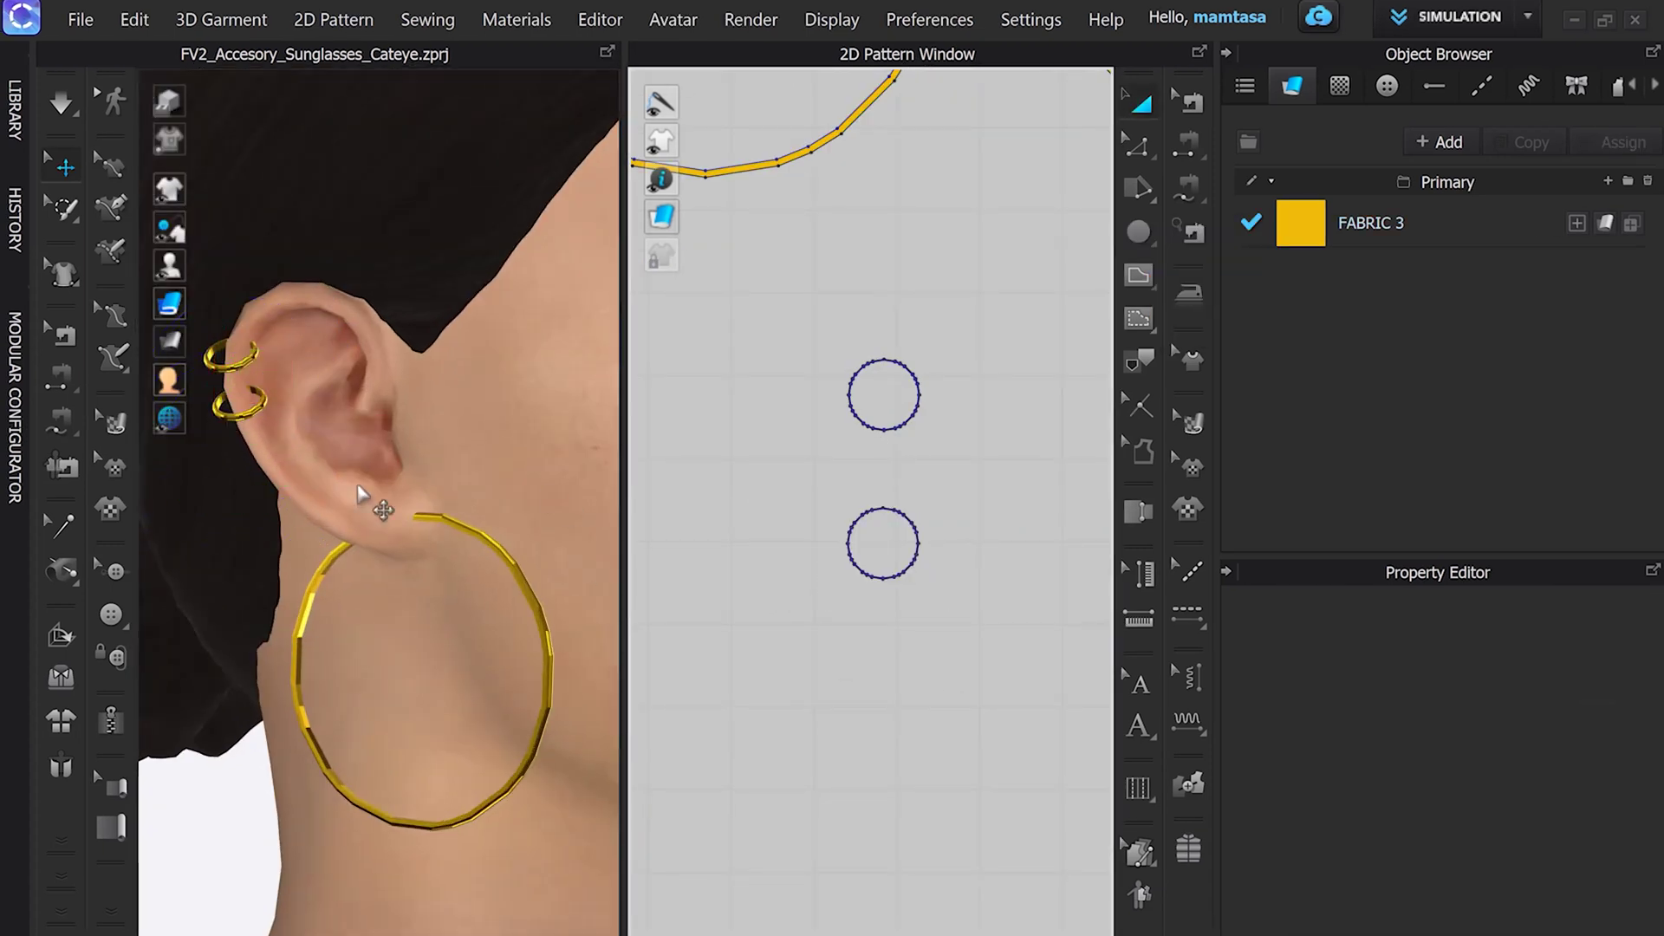
mouse_move(320, 453)
right_down()
mouse_move(290, 460)
mouse_move(303, 438)
right_up()
click(303, 438)
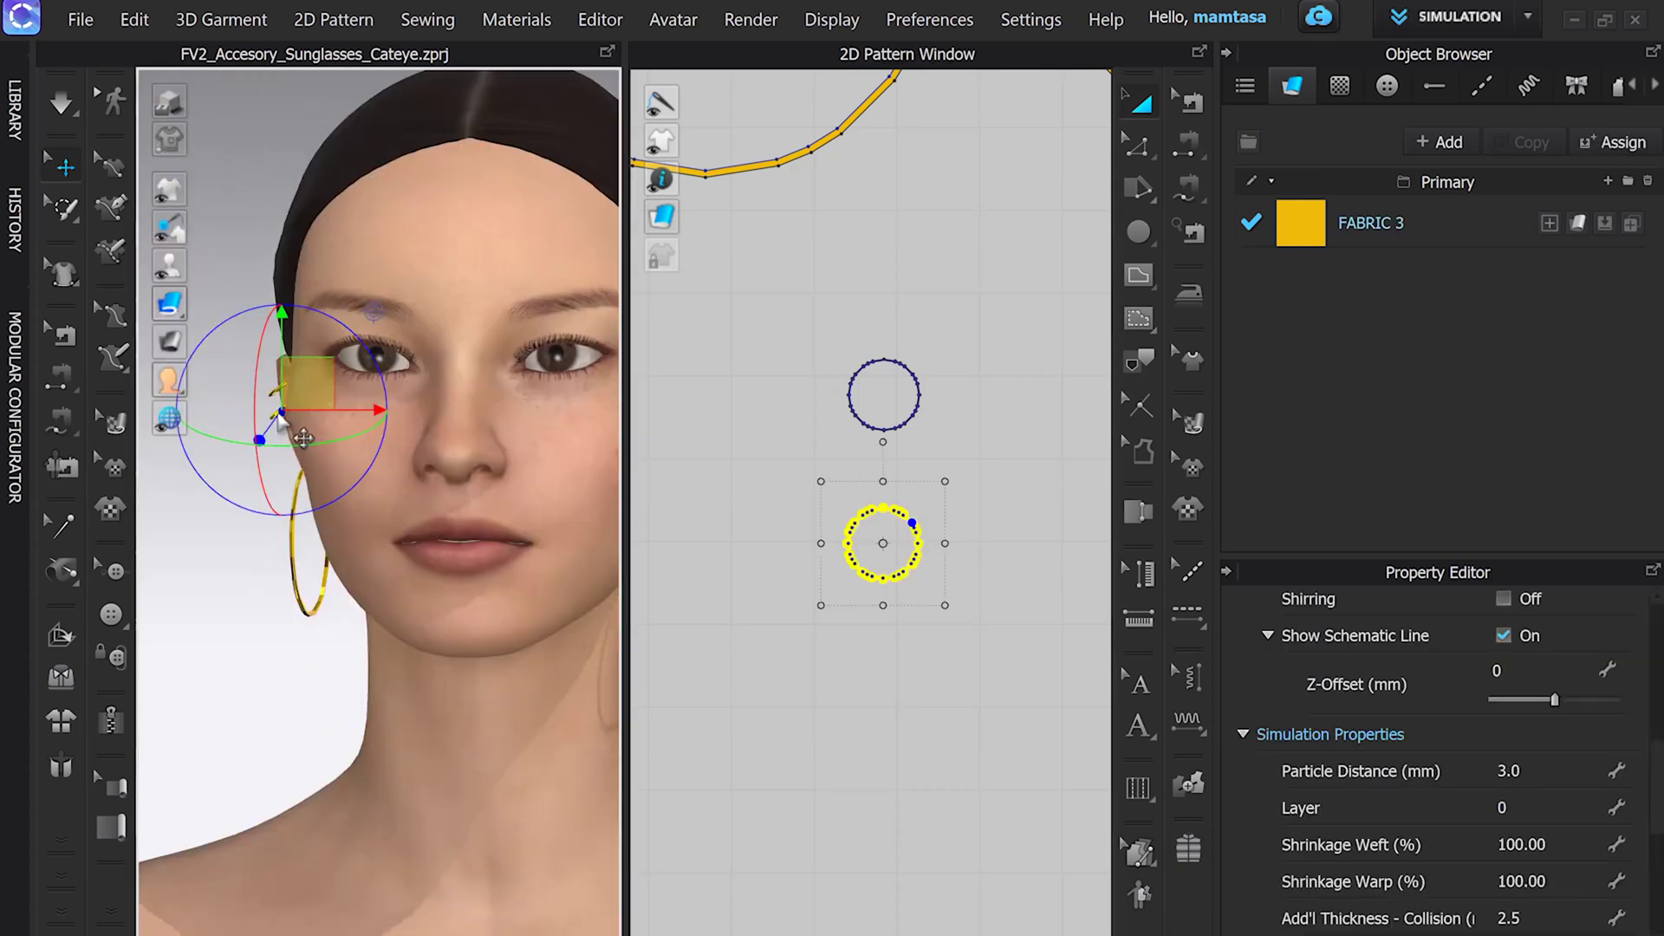
right_click(865, 543)
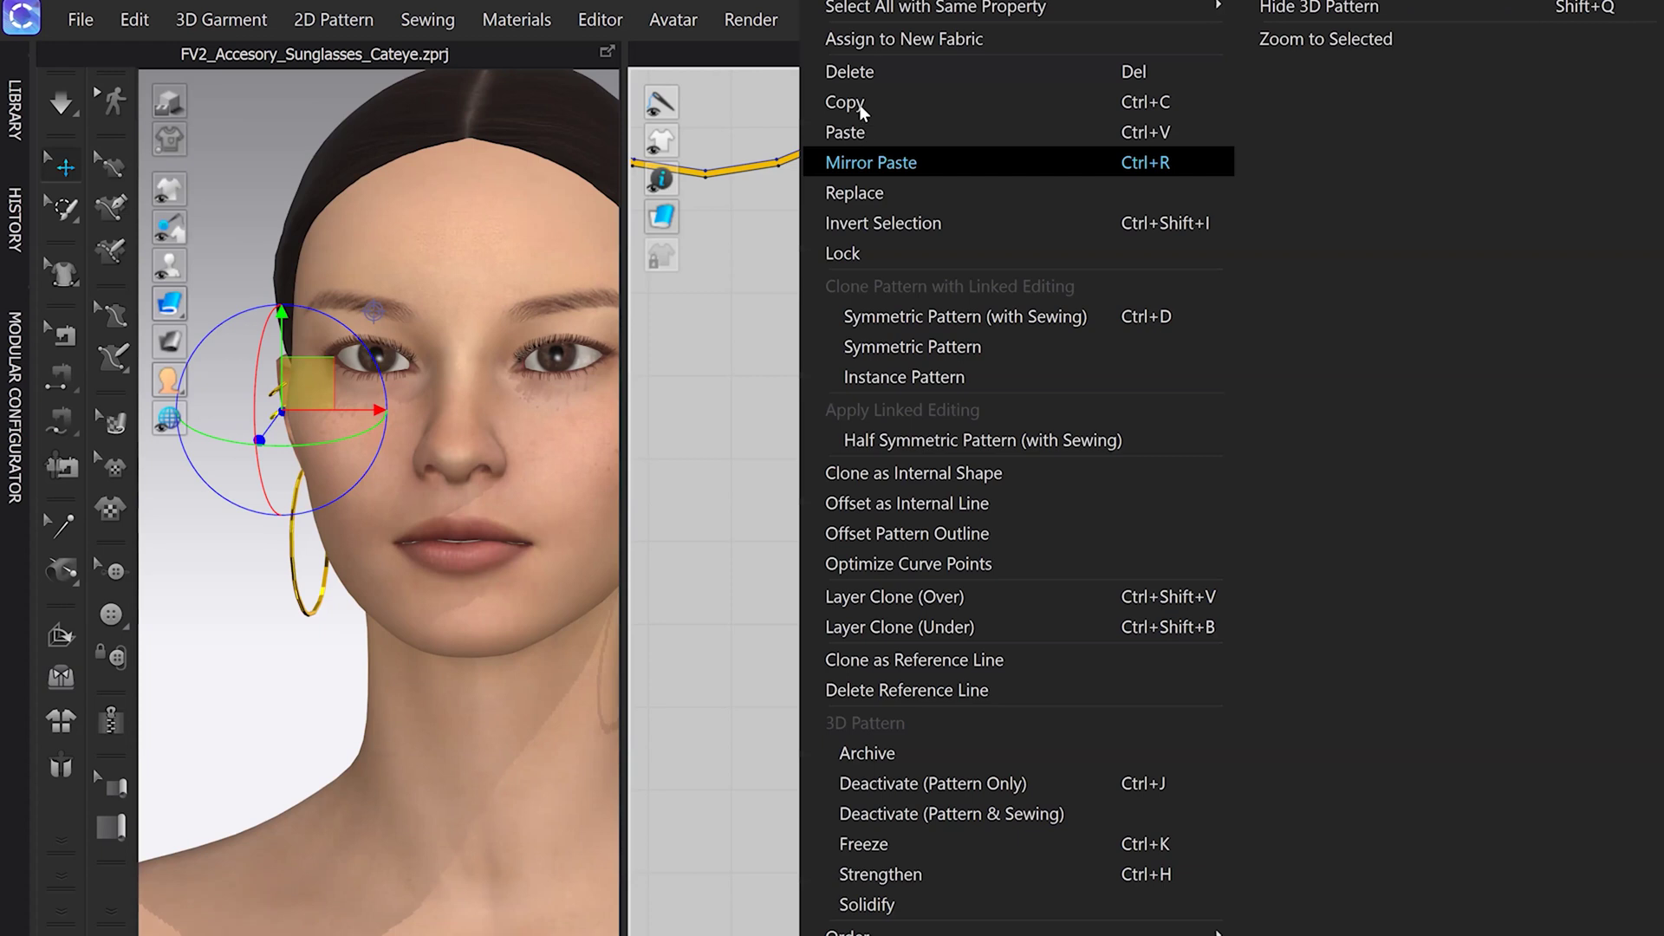
click(858, 105)
right_click(725, 480)
click(790, 36)
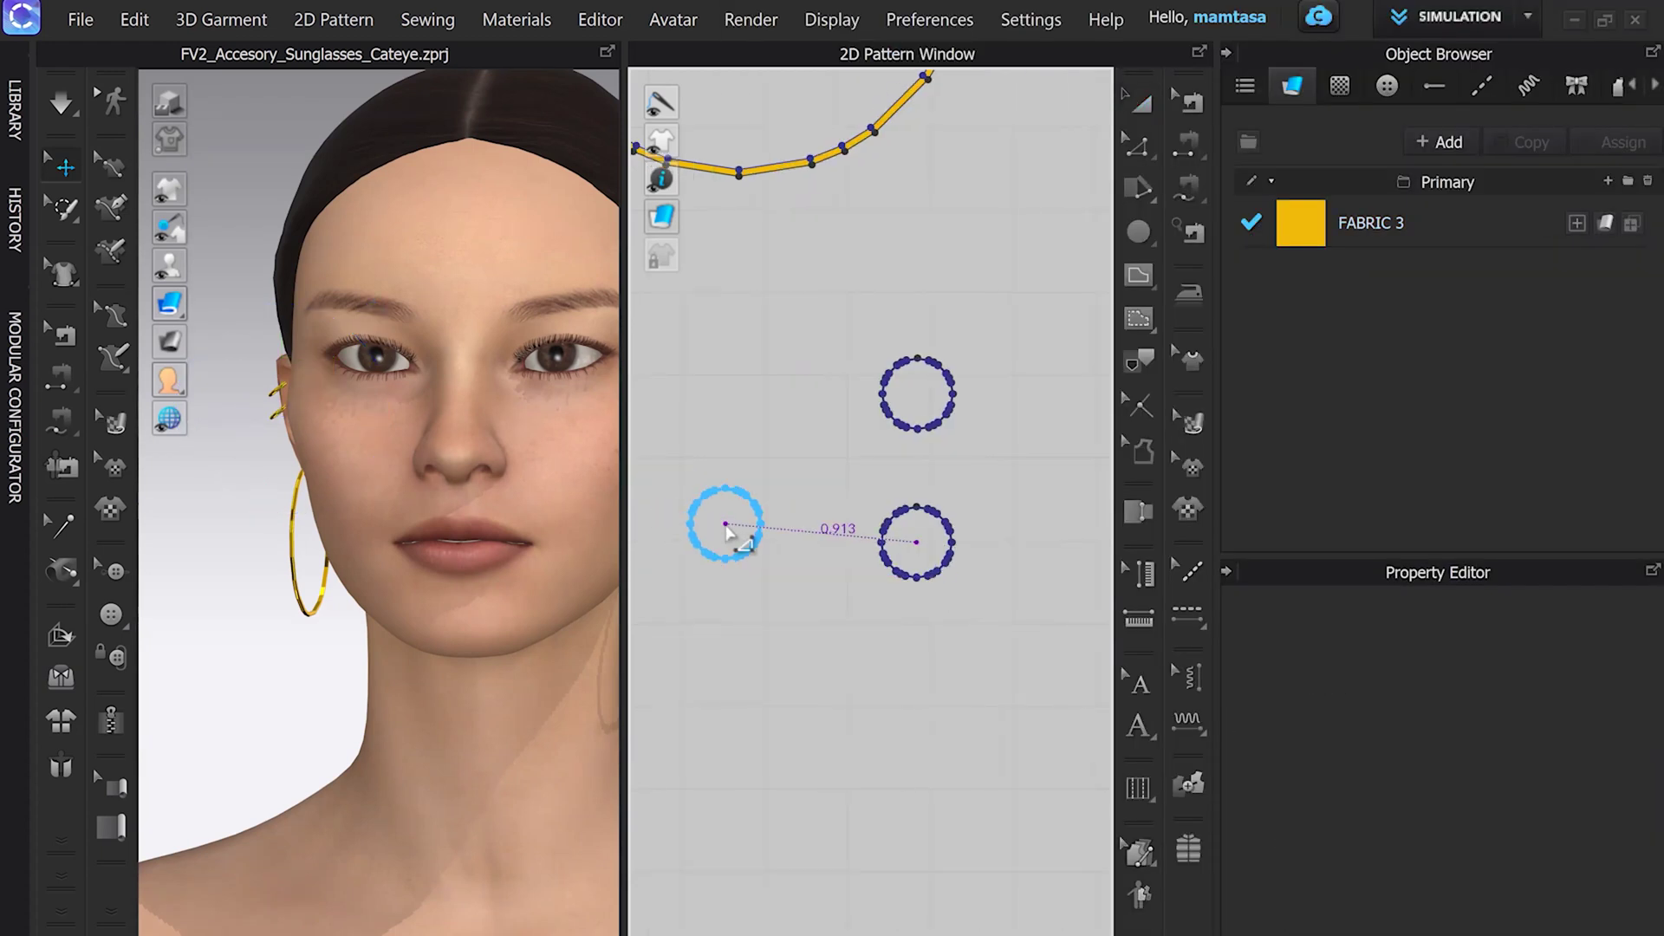
click(725, 524)
Step: Adjust the mirrored small hoop's position on the avatar's opposite ear and deselect it
right_drag(483, 557, 286, 564)
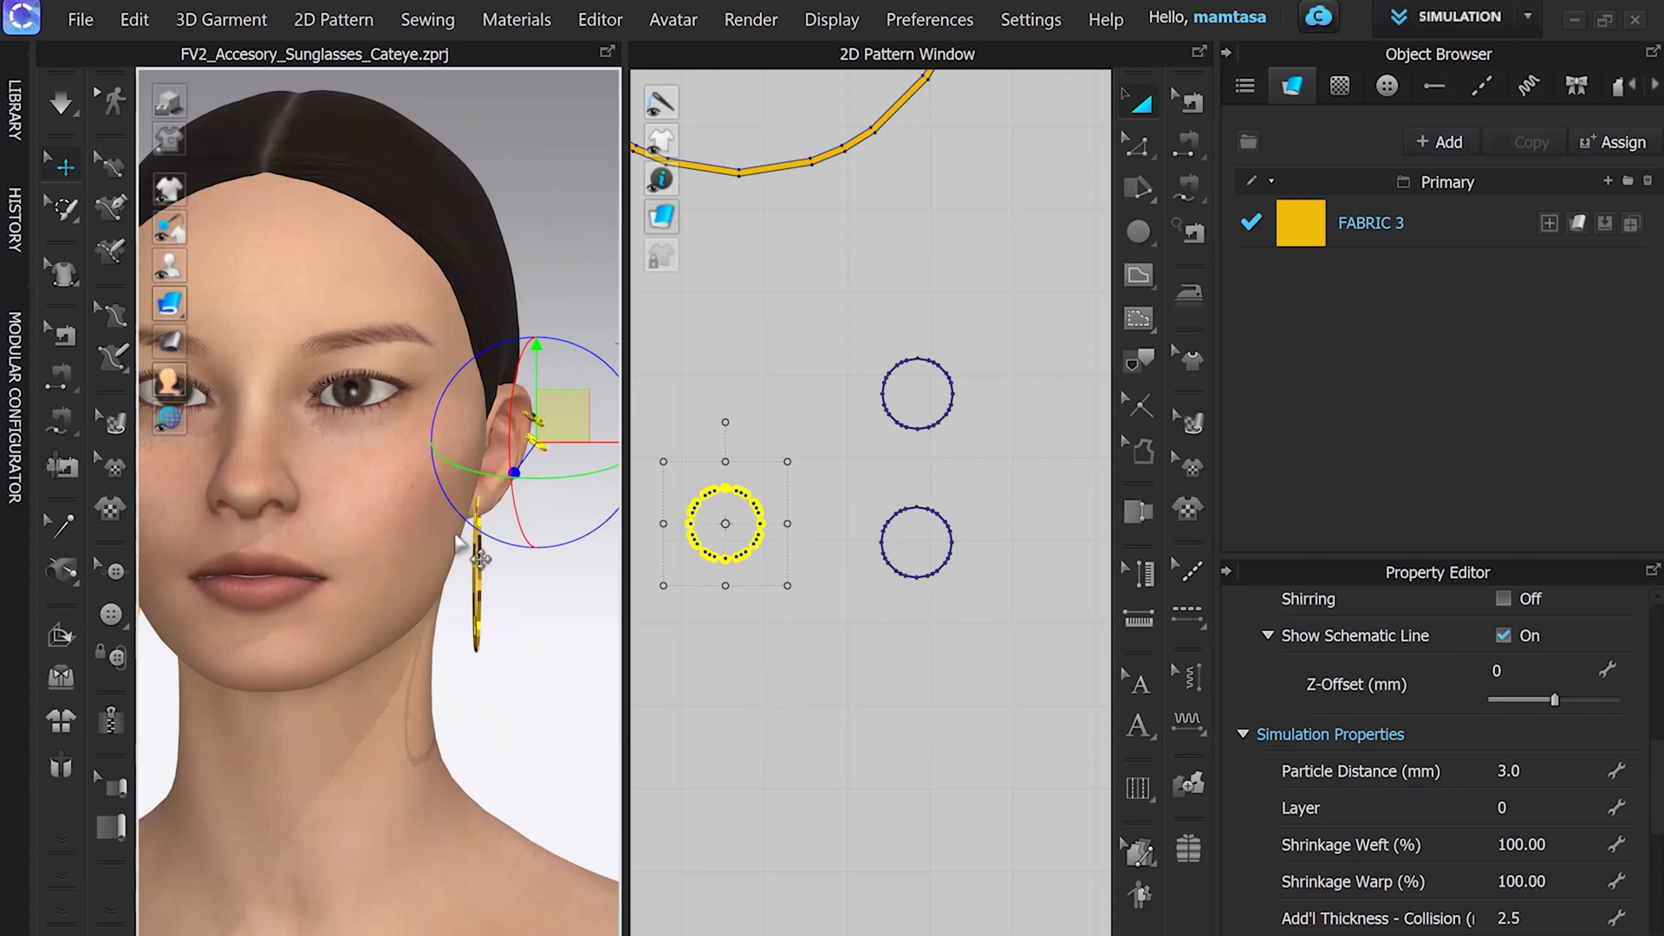
scroll(468, 544, up, 3)
middle_drag(491, 527, 525, 544)
drag(549, 458, 543, 459)
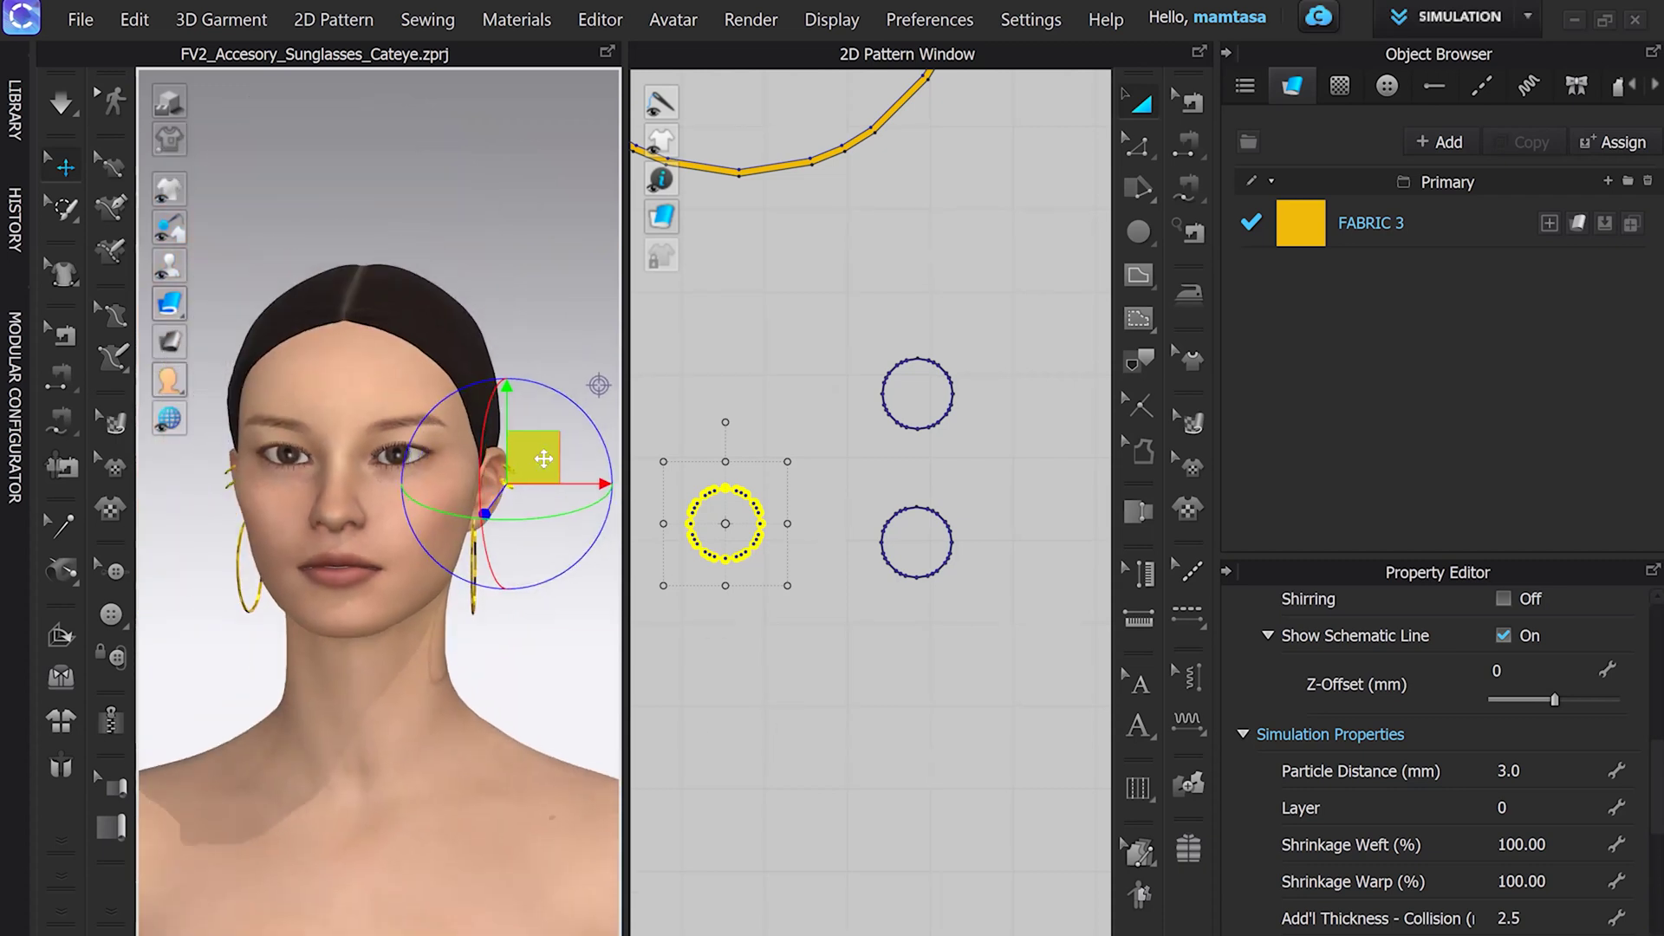
click(577, 570)
Step: Delete the avatar from the 3D scene, keeping the large and small hoop earrings
scroll(555, 534, down, 3)
middle_drag(564, 532, 494, 547)
scroll(520, 538, down, 1)
mouse_move(520, 538)
right_down()
mouse_move(491, 524)
mouse_move(524, 533)
right_up()
scroll(524, 533, up, 2)
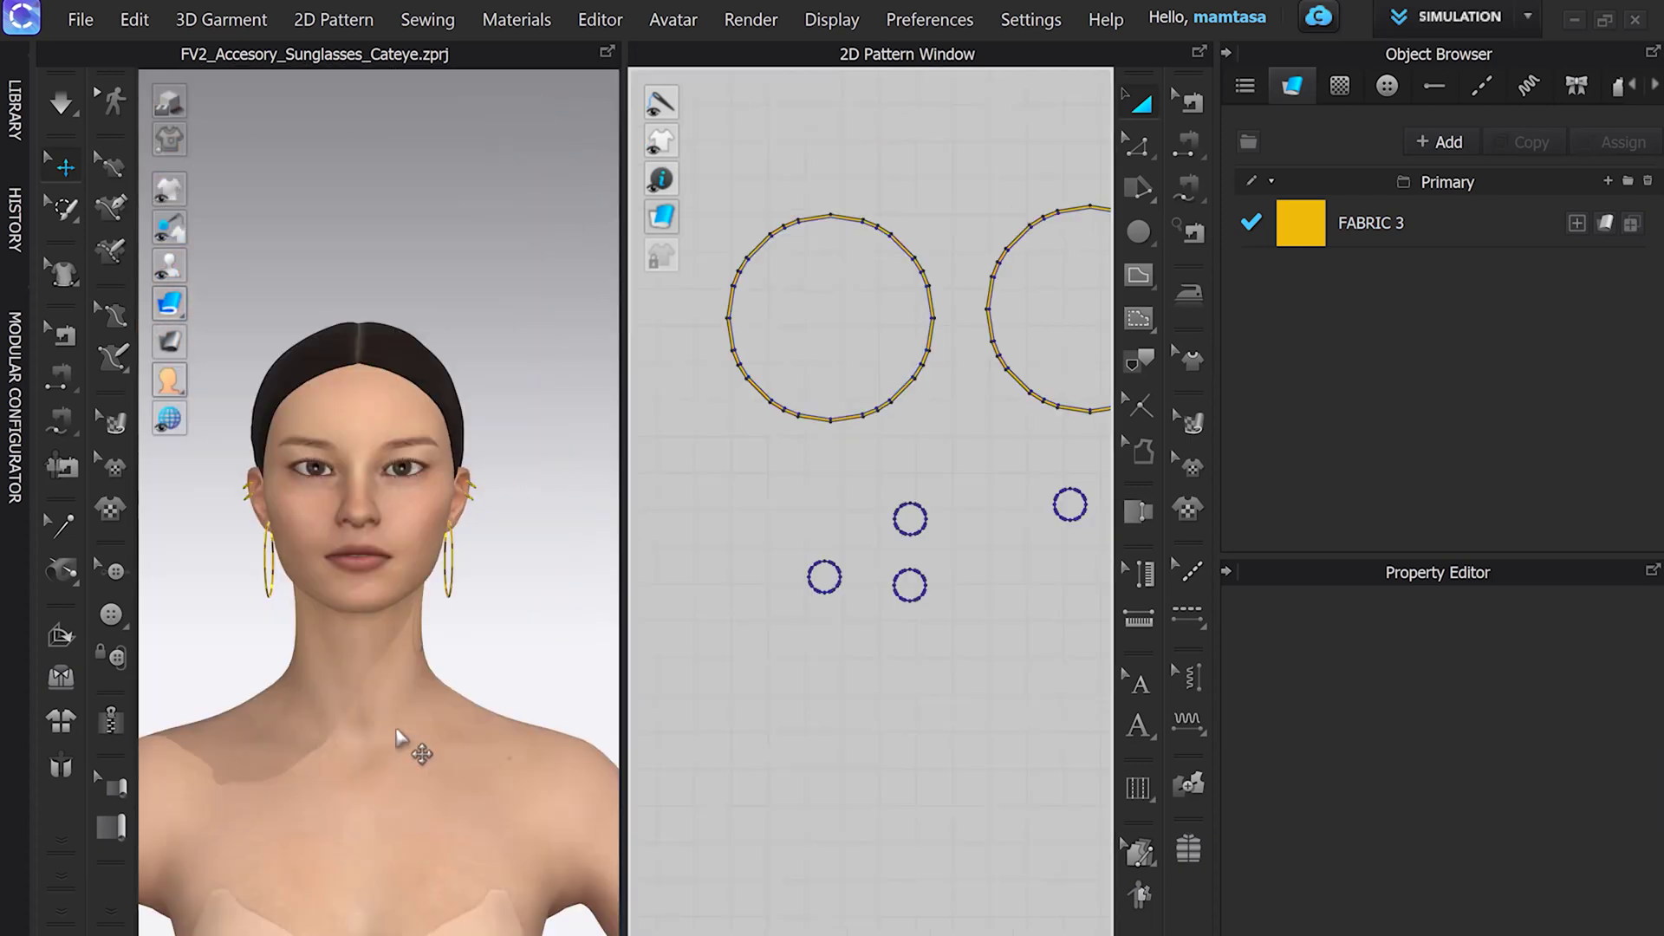
click(357, 643)
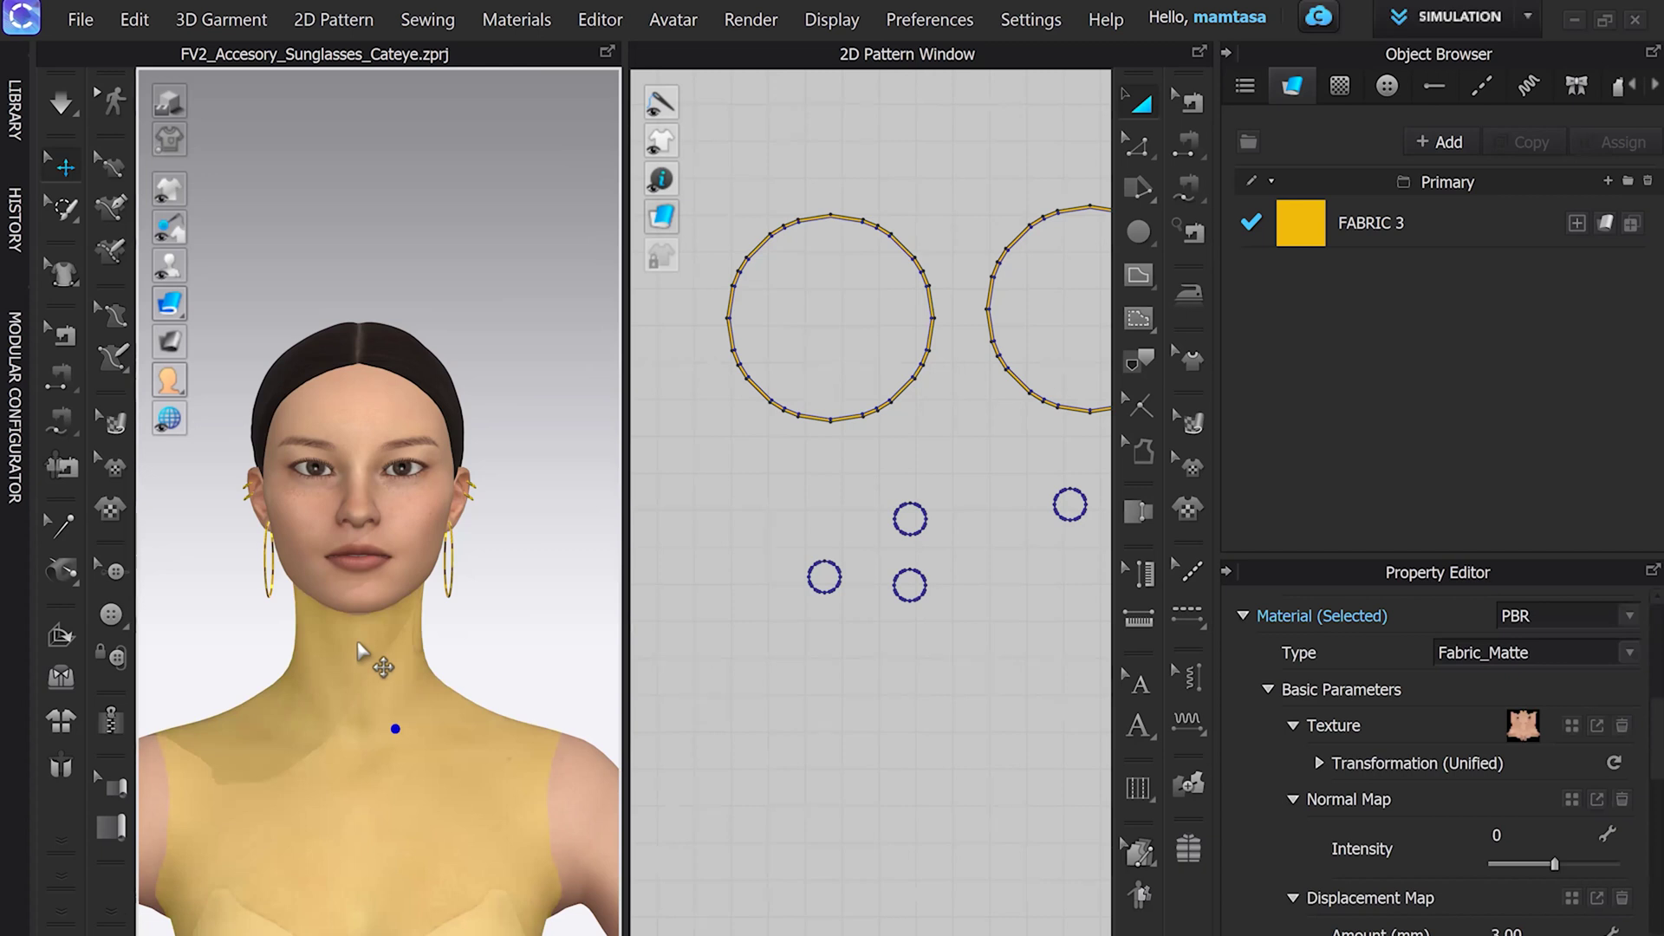
key(Delete)
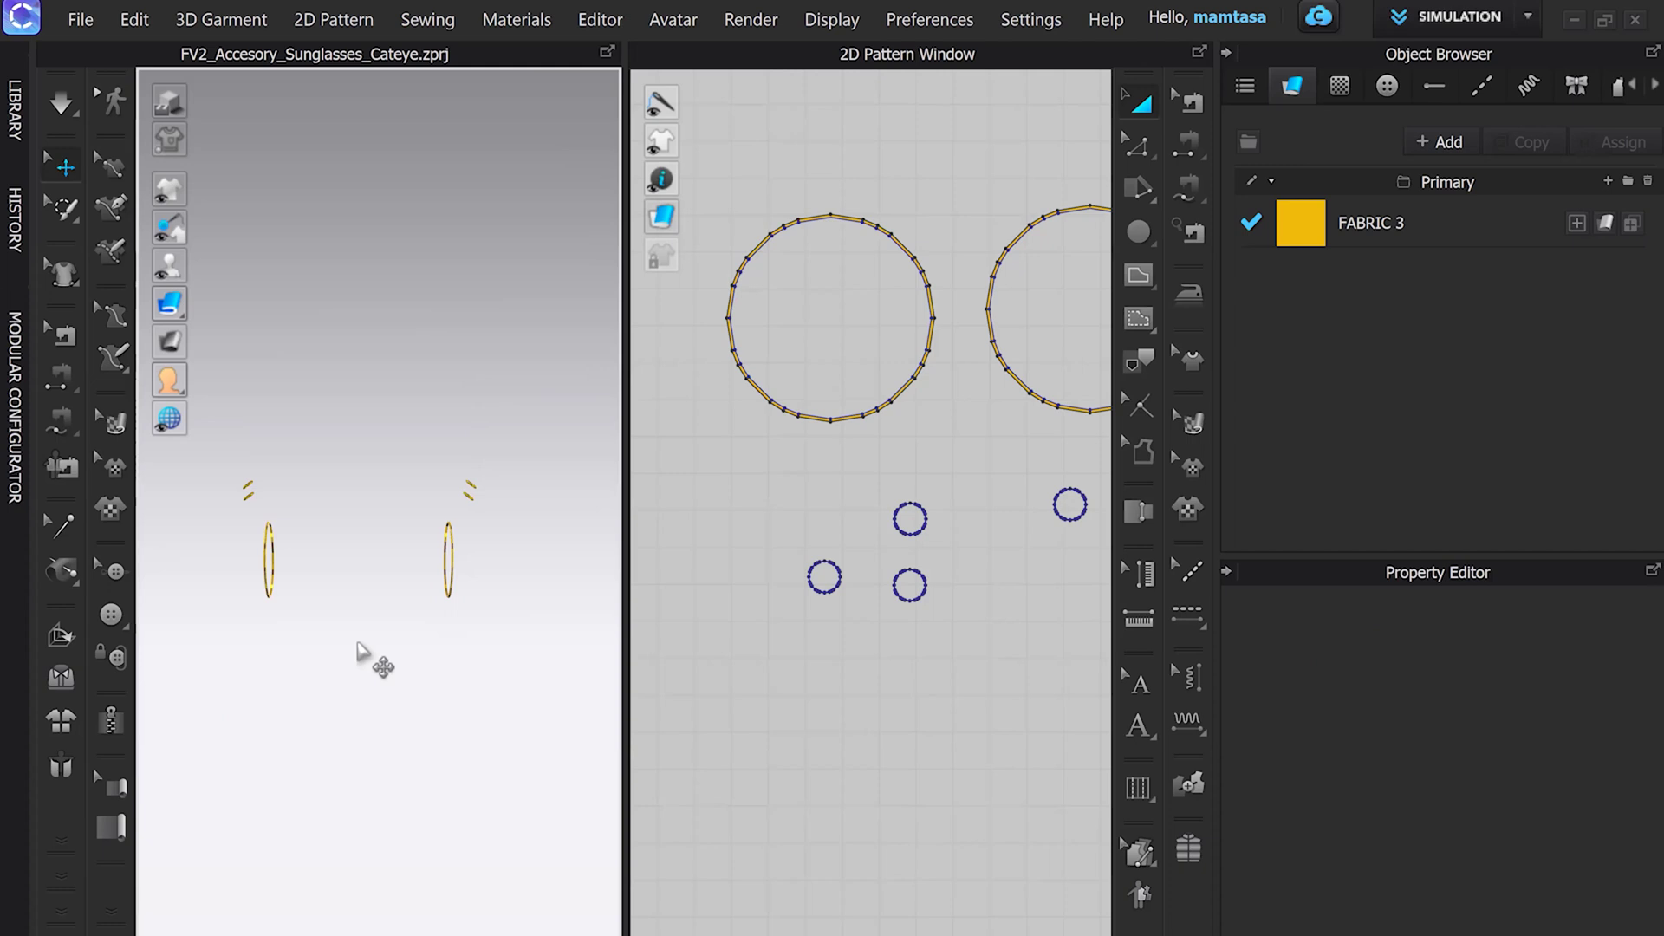
Step: Start an FBX export of the earrings, saving it as Earring in the Basic Patterns folder
click(77, 22)
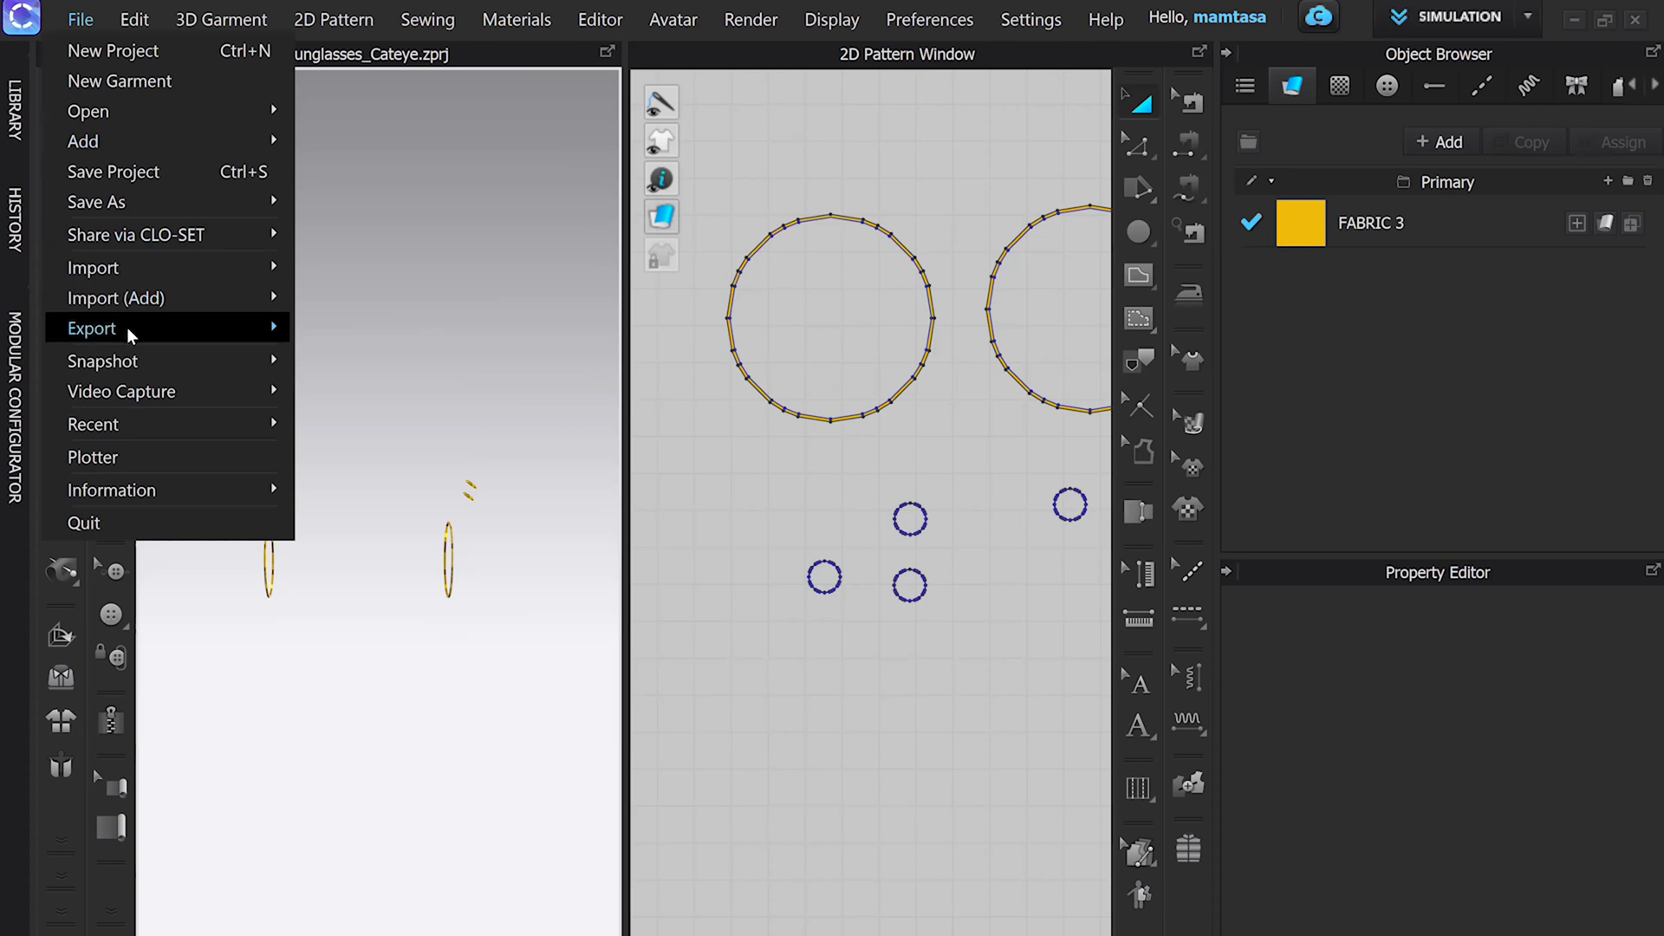
mouse_move(126, 326)
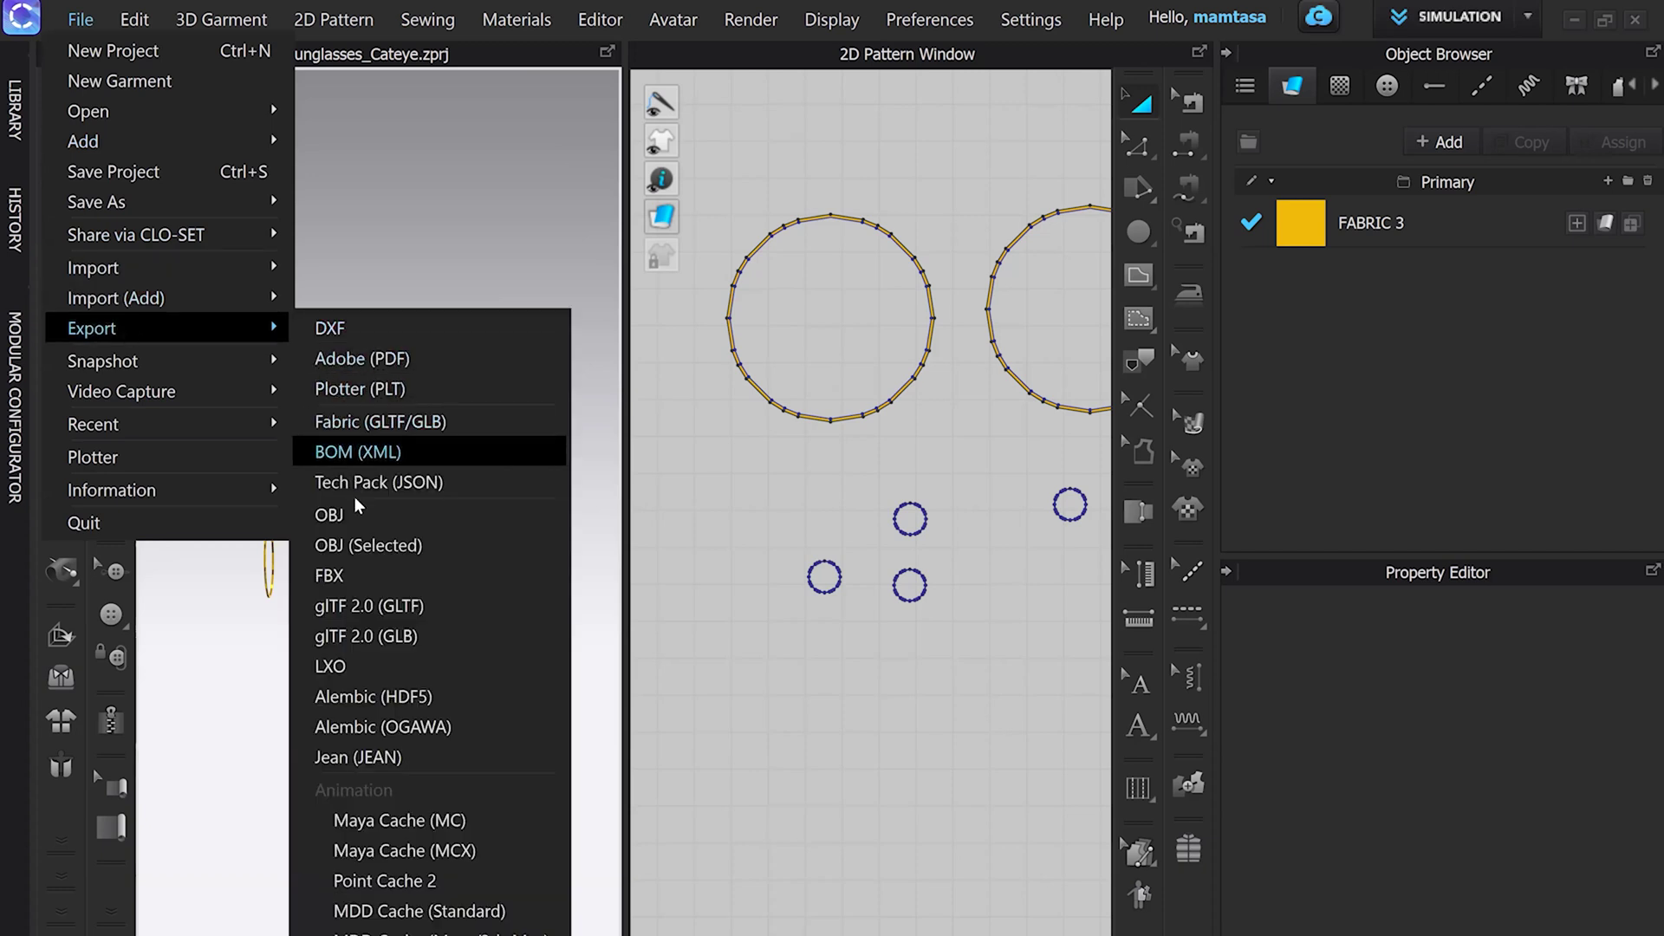
click(351, 576)
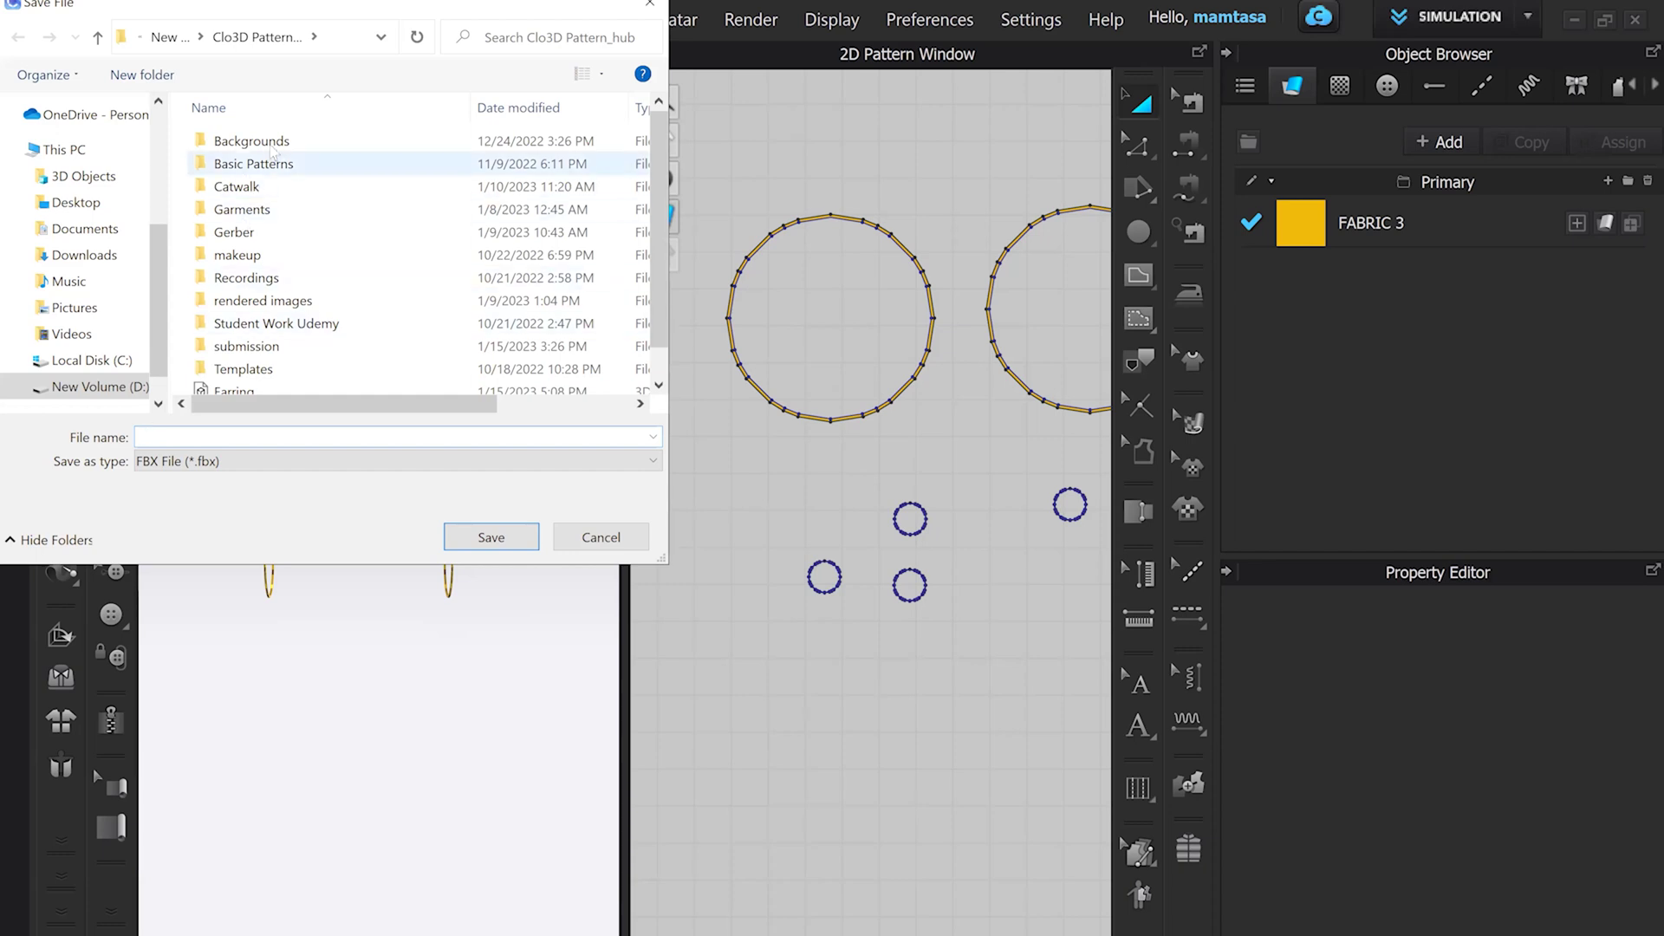
double_click(251, 164)
text(Earring)
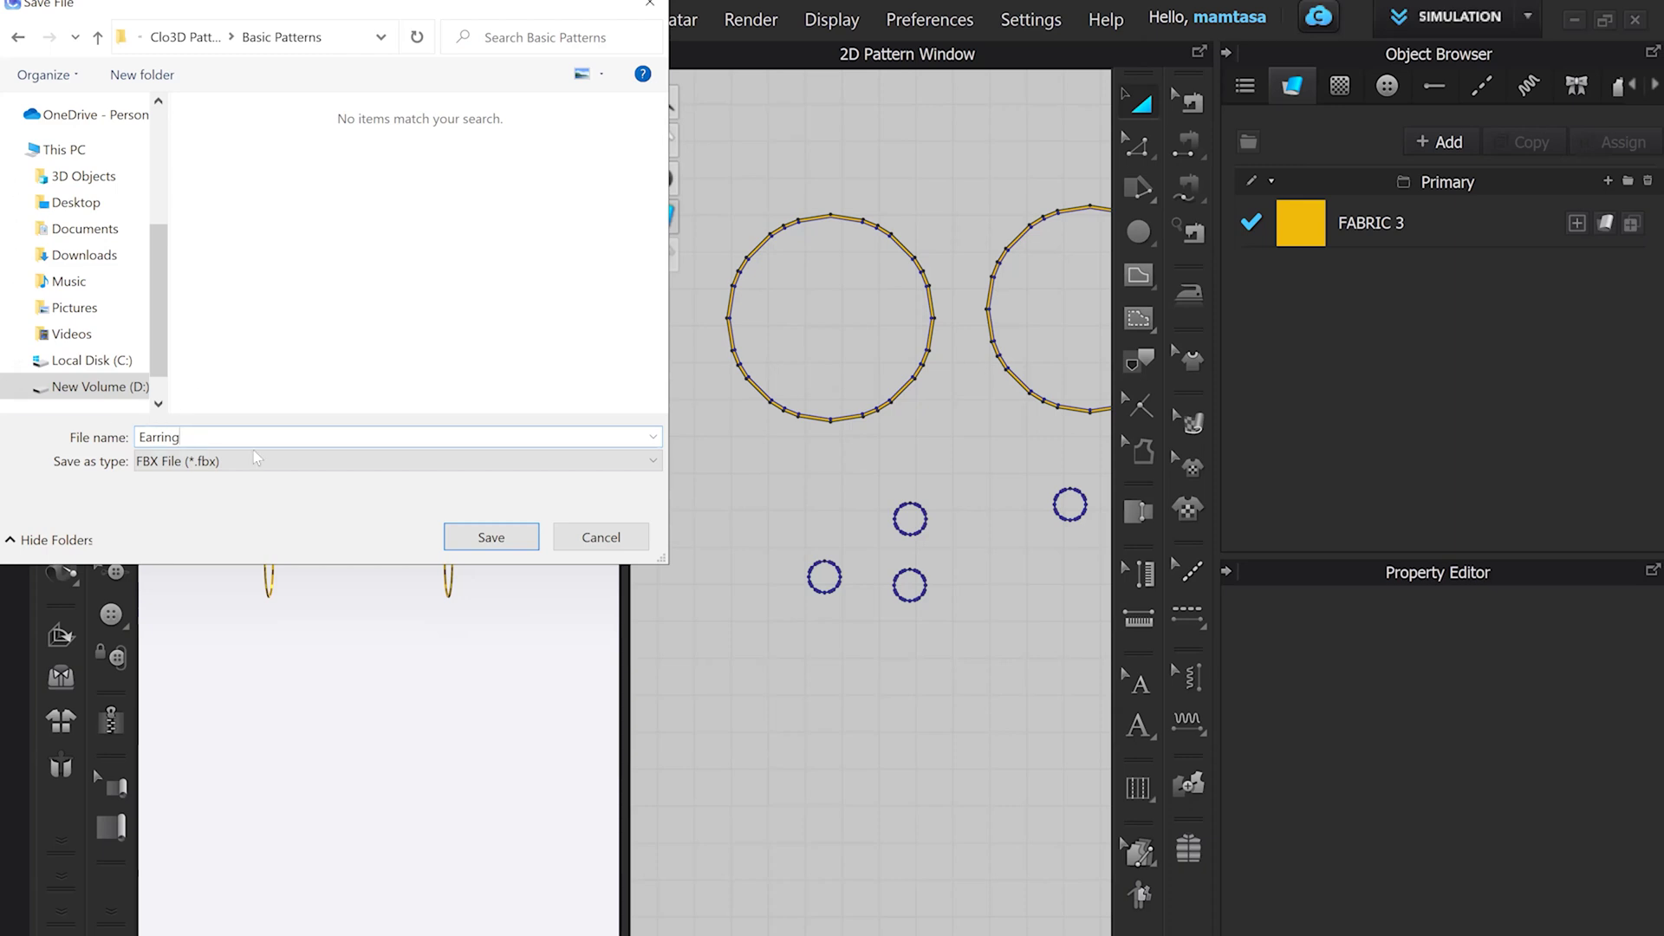
key(Return)
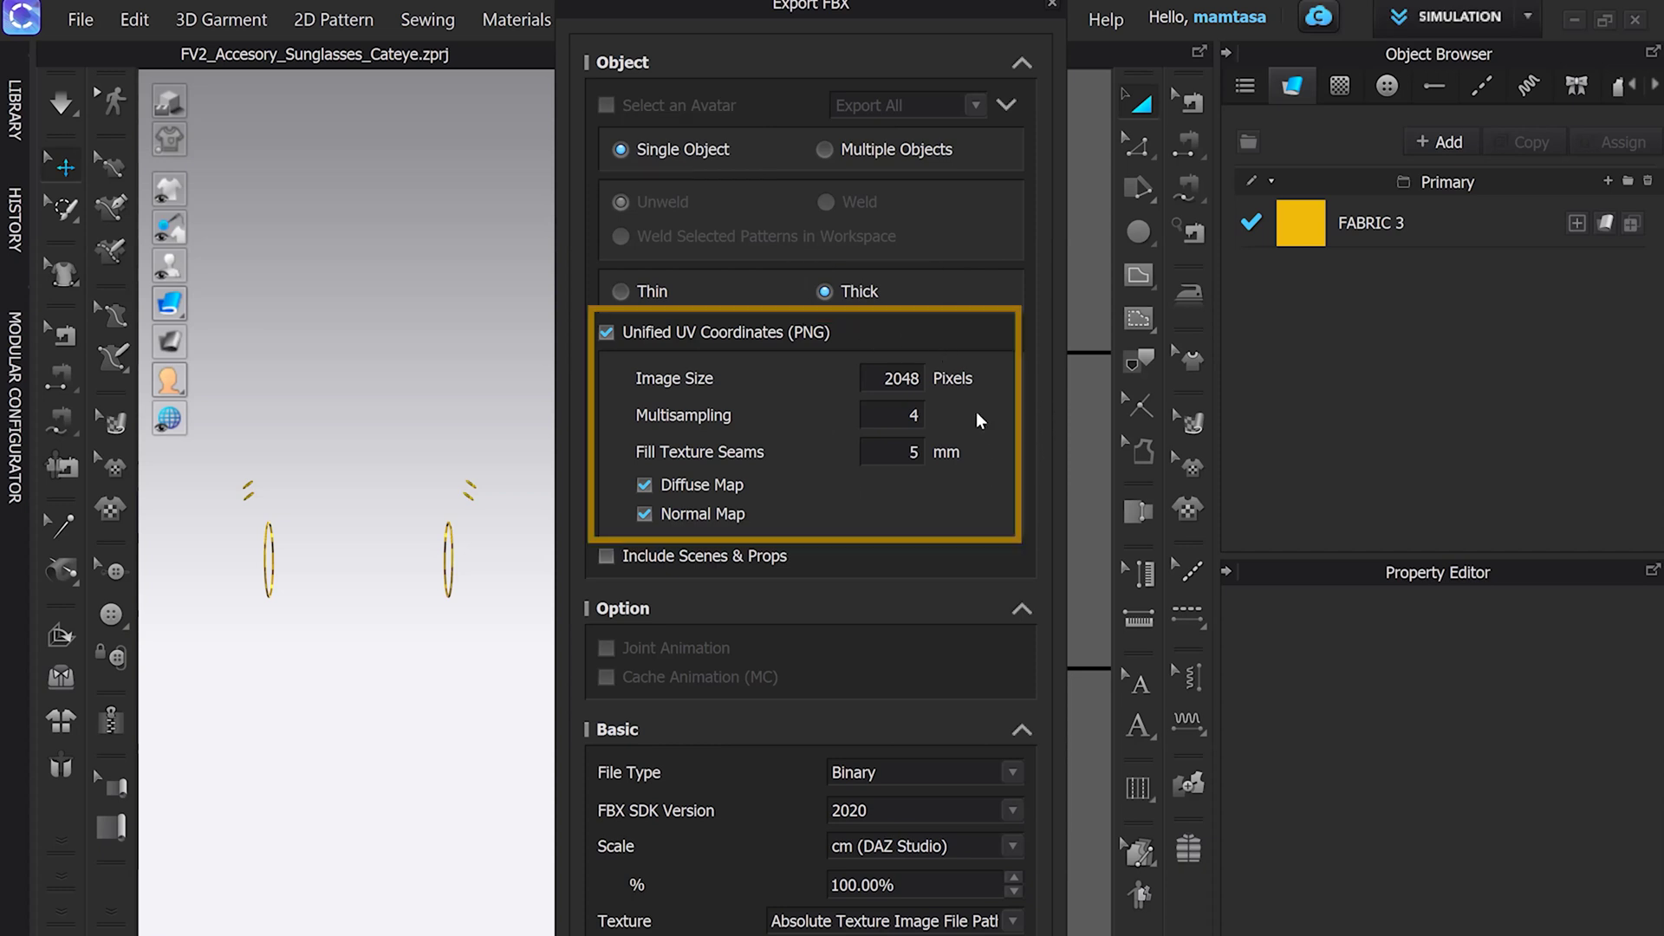
Step: Export the FBX with the texture option set to Absolute Texture Image File Path
click(1021, 609)
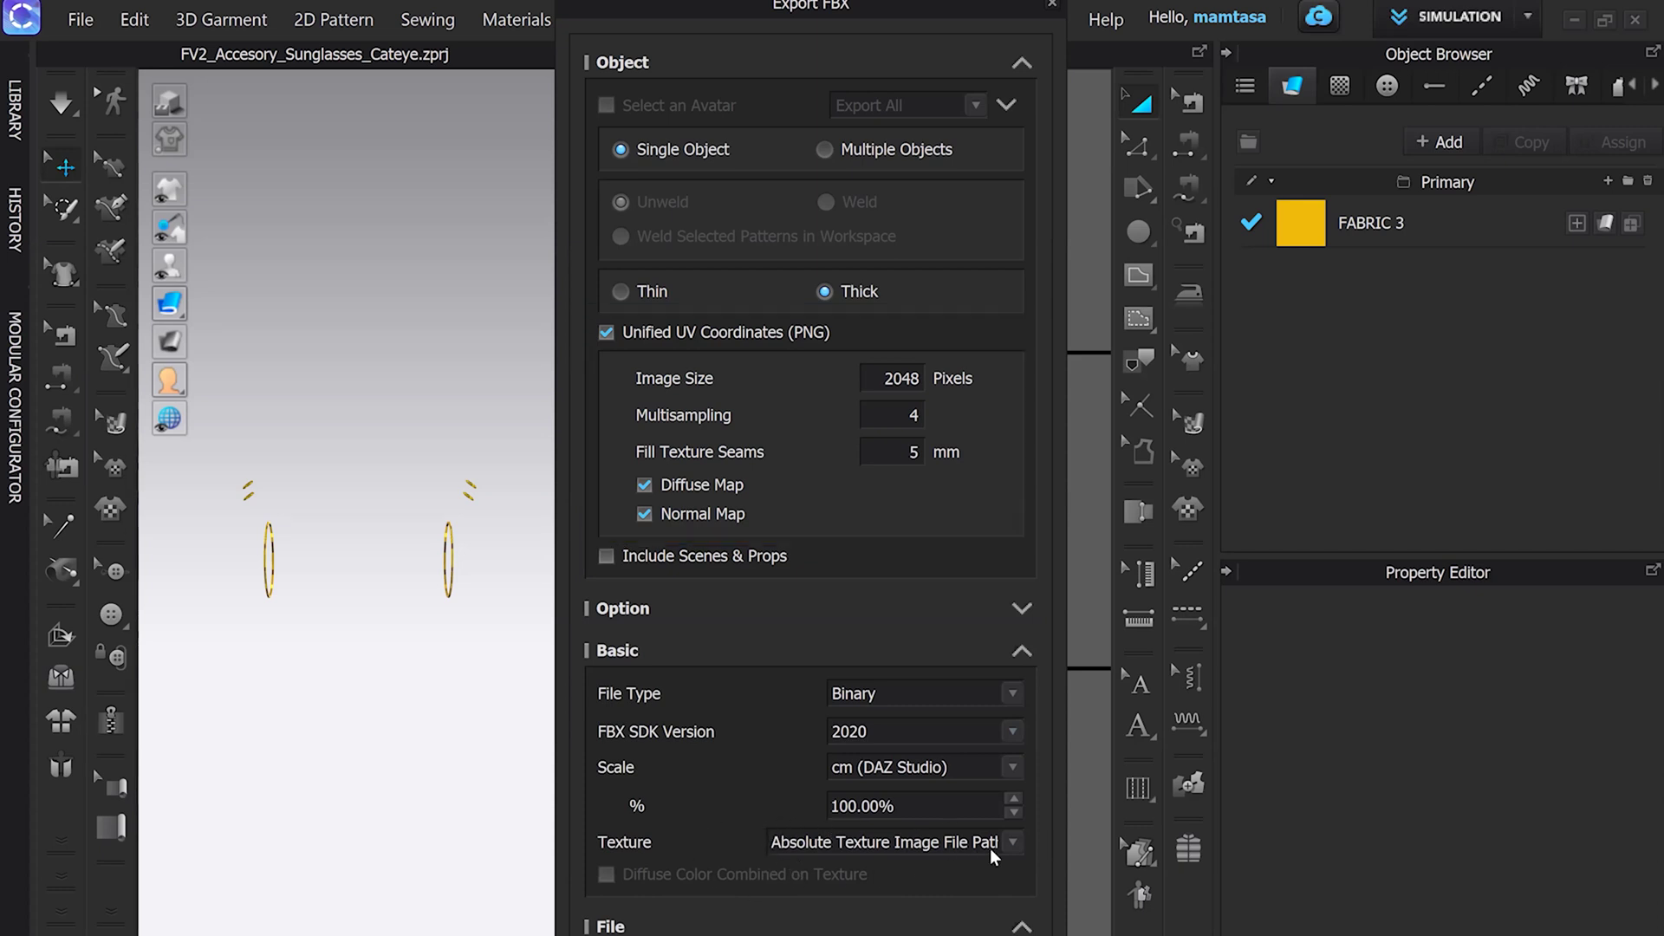
click(1012, 841)
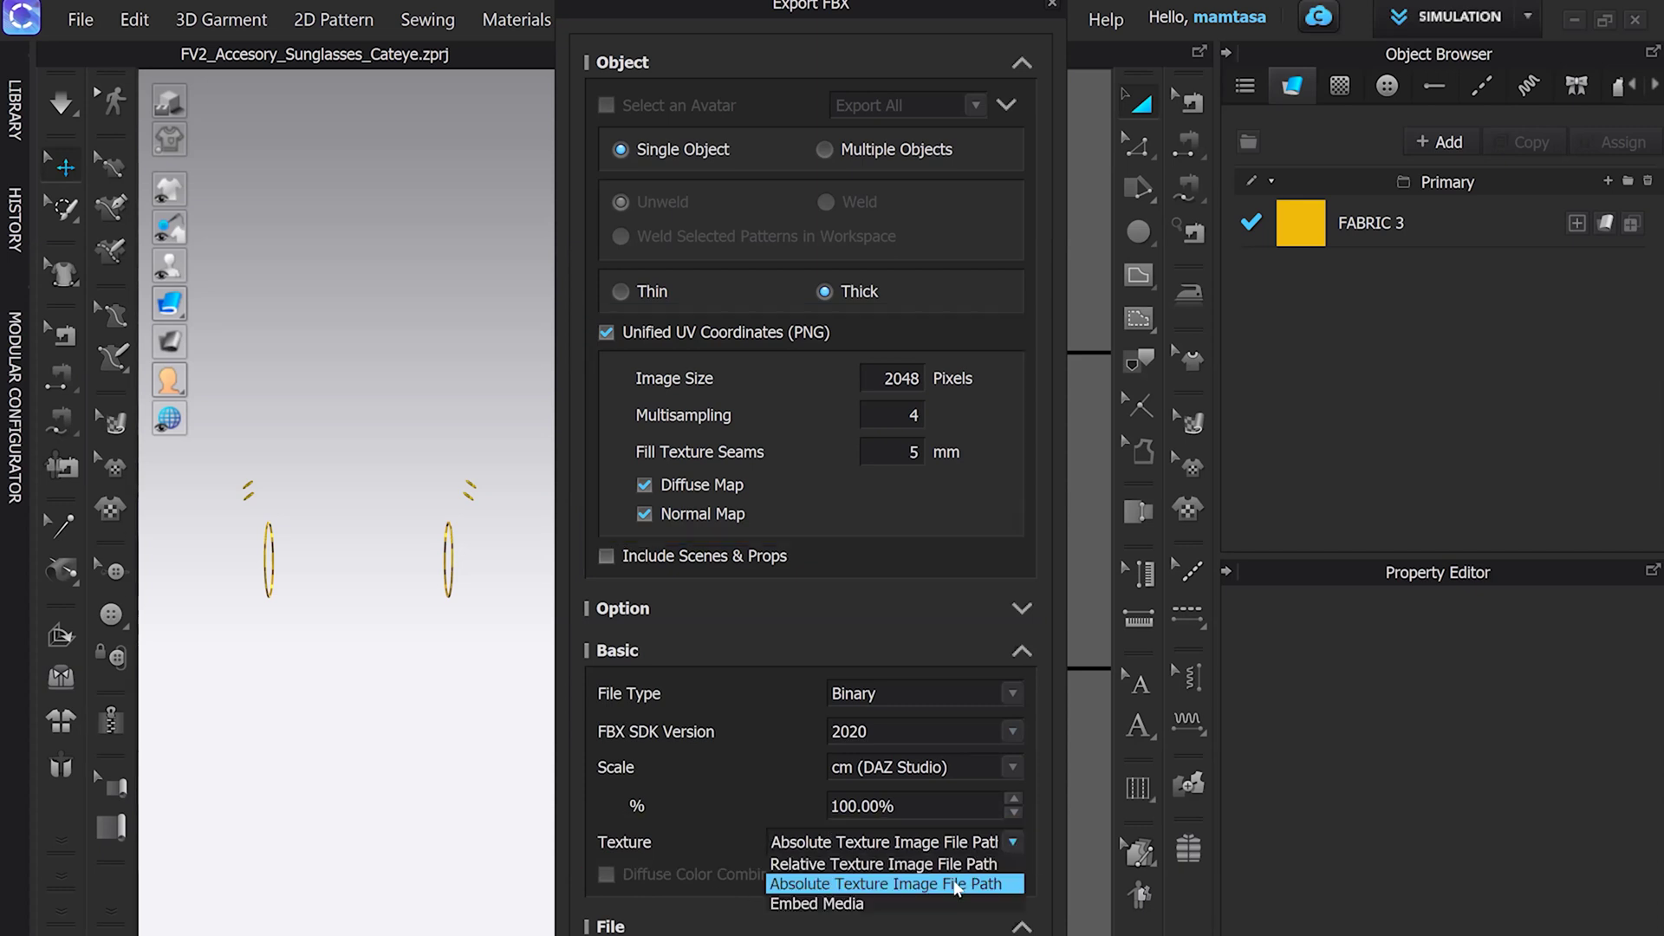
click(956, 884)
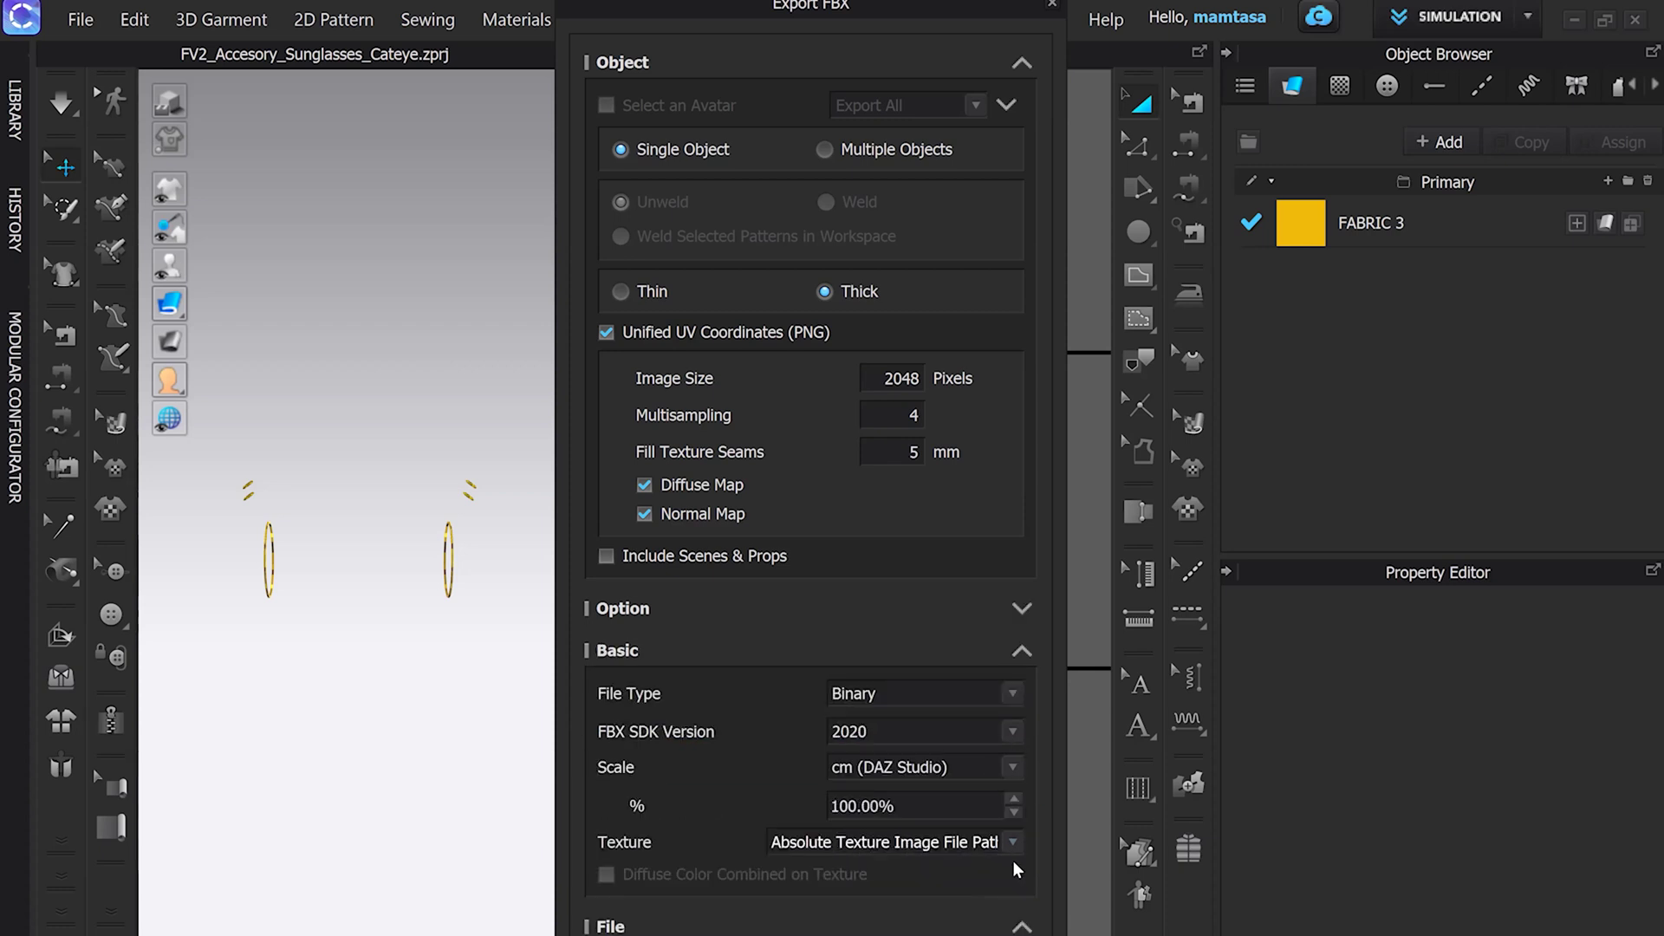
click(1021, 647)
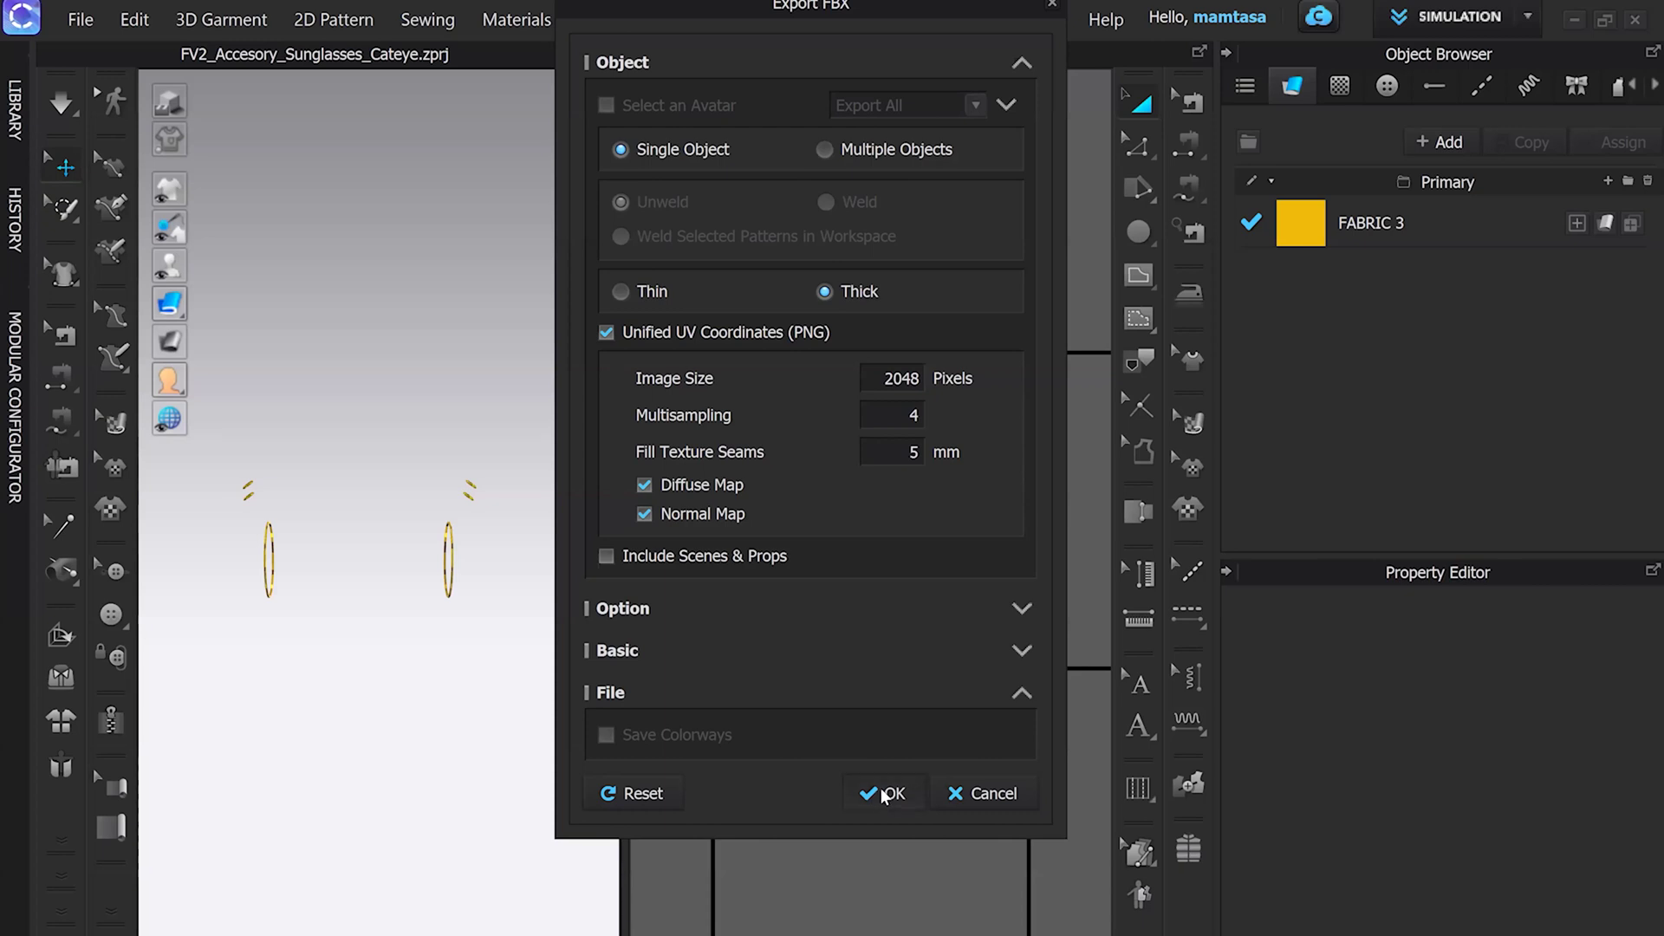
click(883, 793)
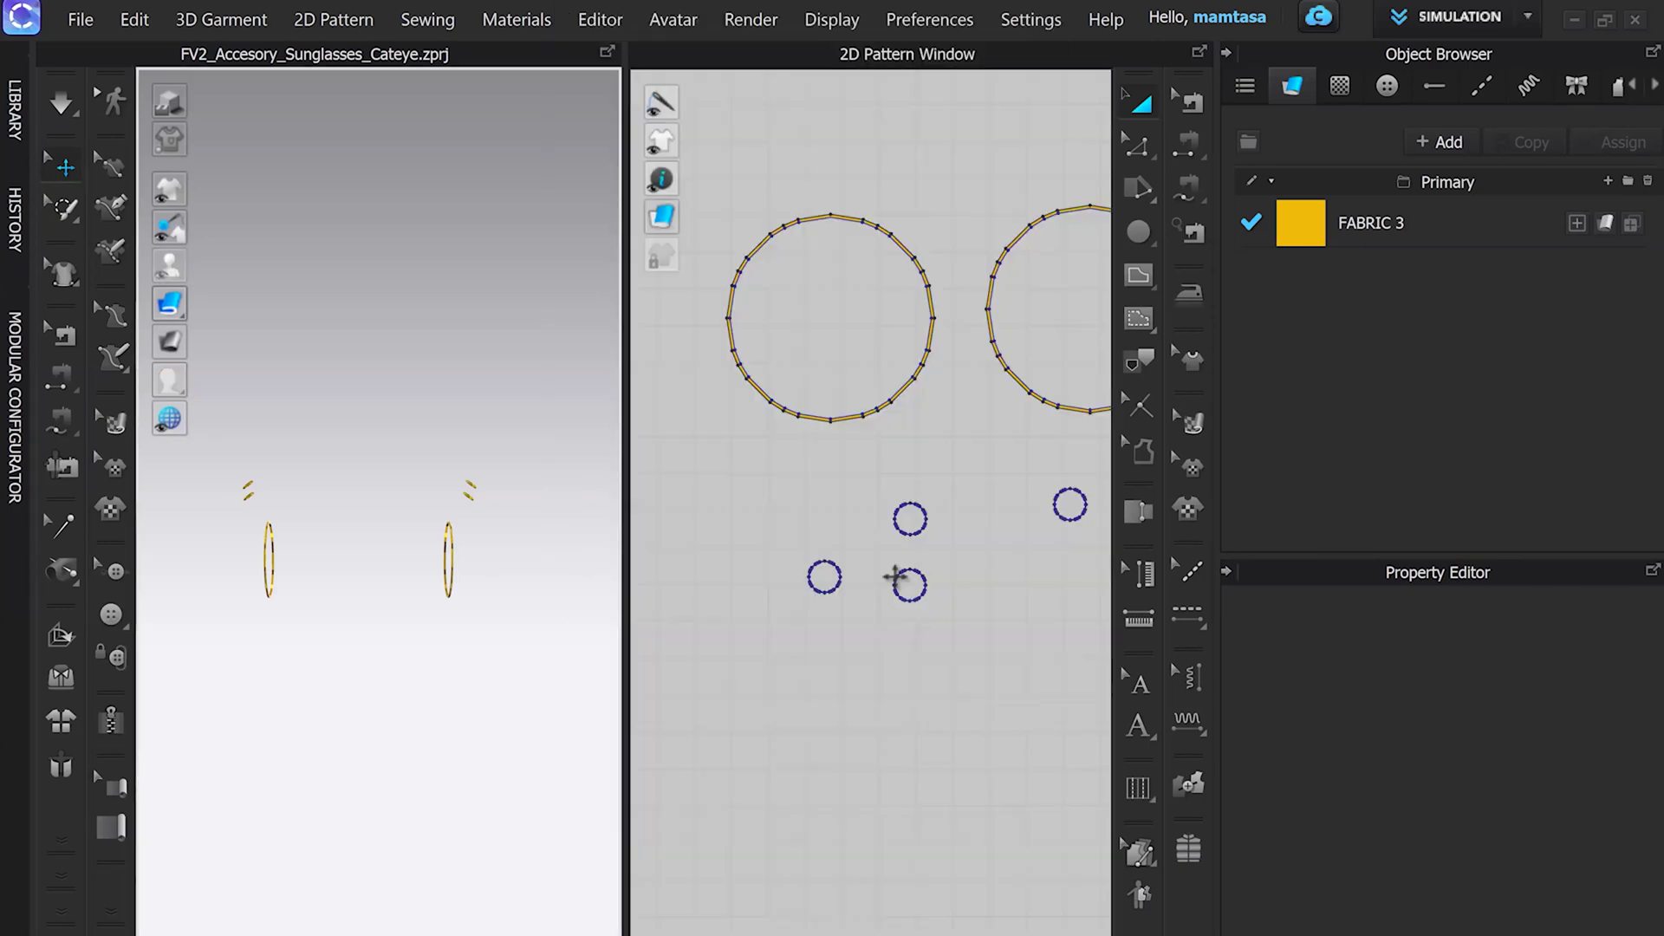
Step: Delete all the large and small hoop patterns from the 2D pattern area
scroll(476, 369, down, 2)
scroll(983, 346, down, 4)
middle_drag(983, 350, 957, 484)
drag(788, 382, 1114, 683)
key(Delete)
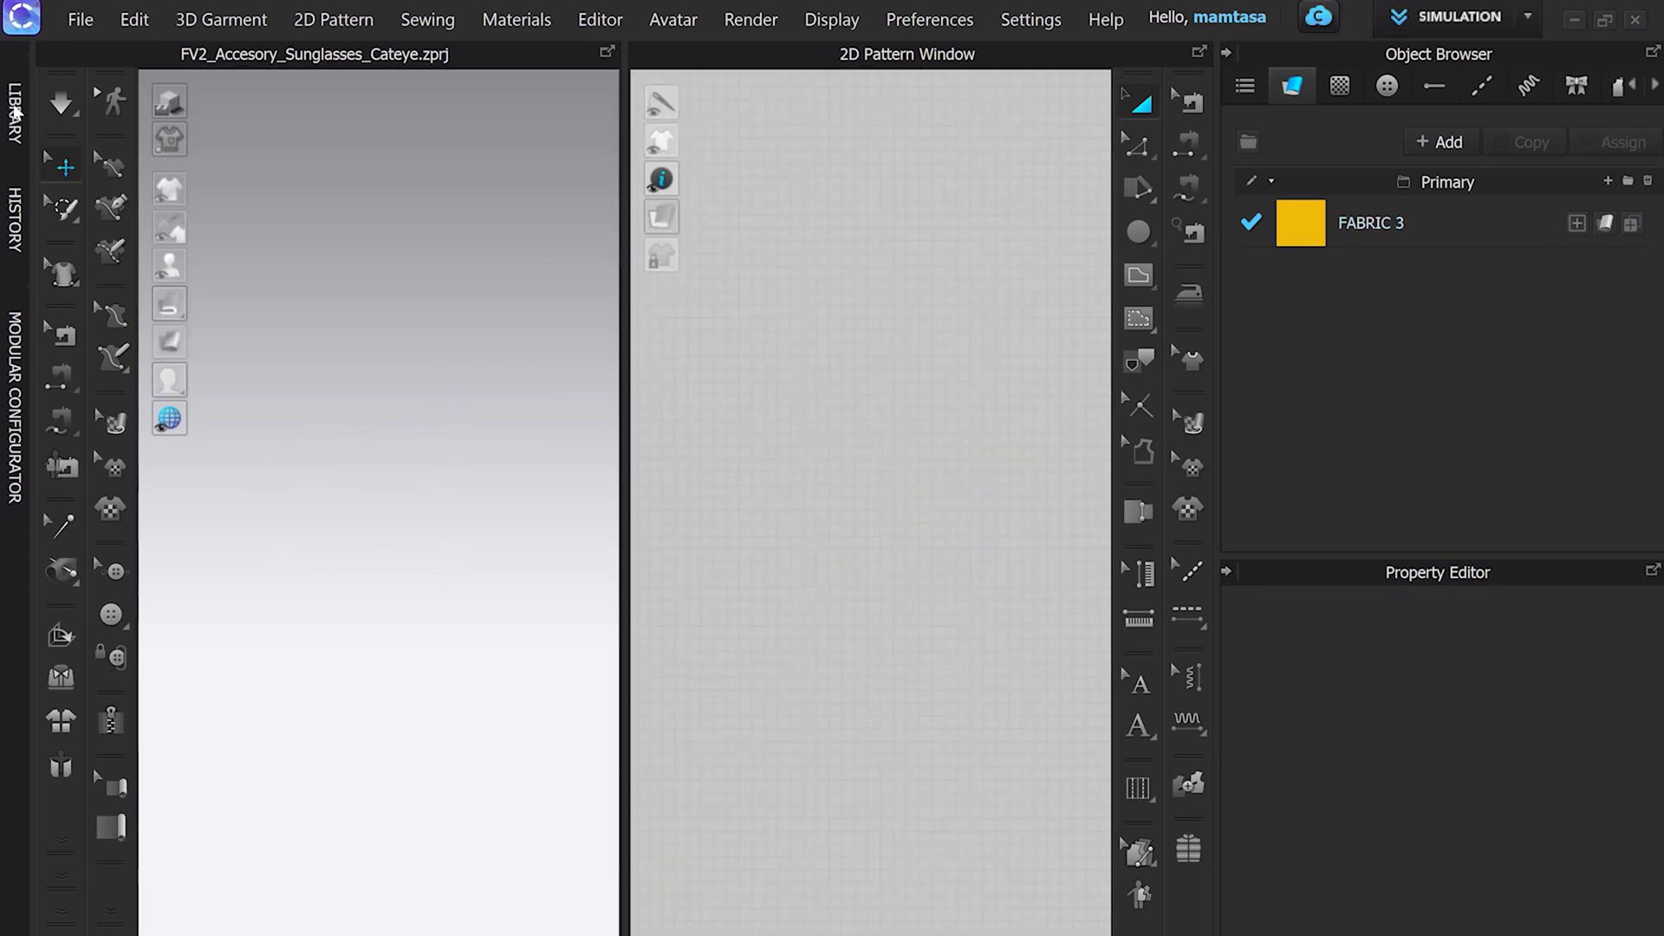
Step: Load the FV2_Fei avatar from the library's Avatar folder and widen the 3D view
click(15, 109)
click(109, 189)
double_click(111, 728)
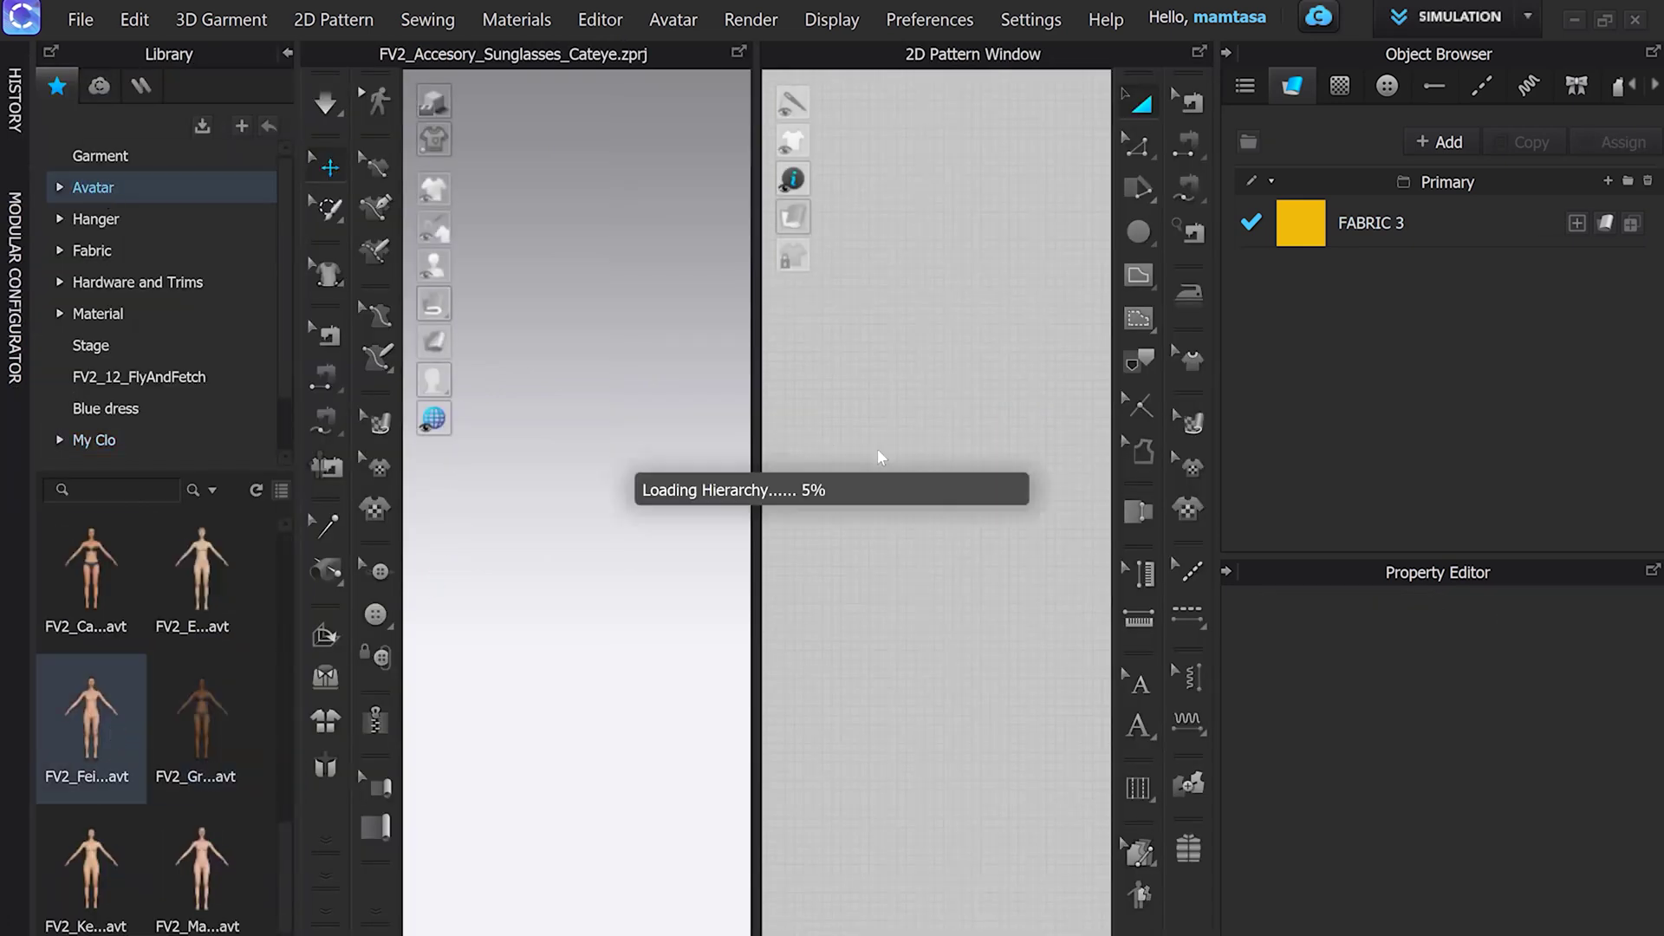
click(287, 53)
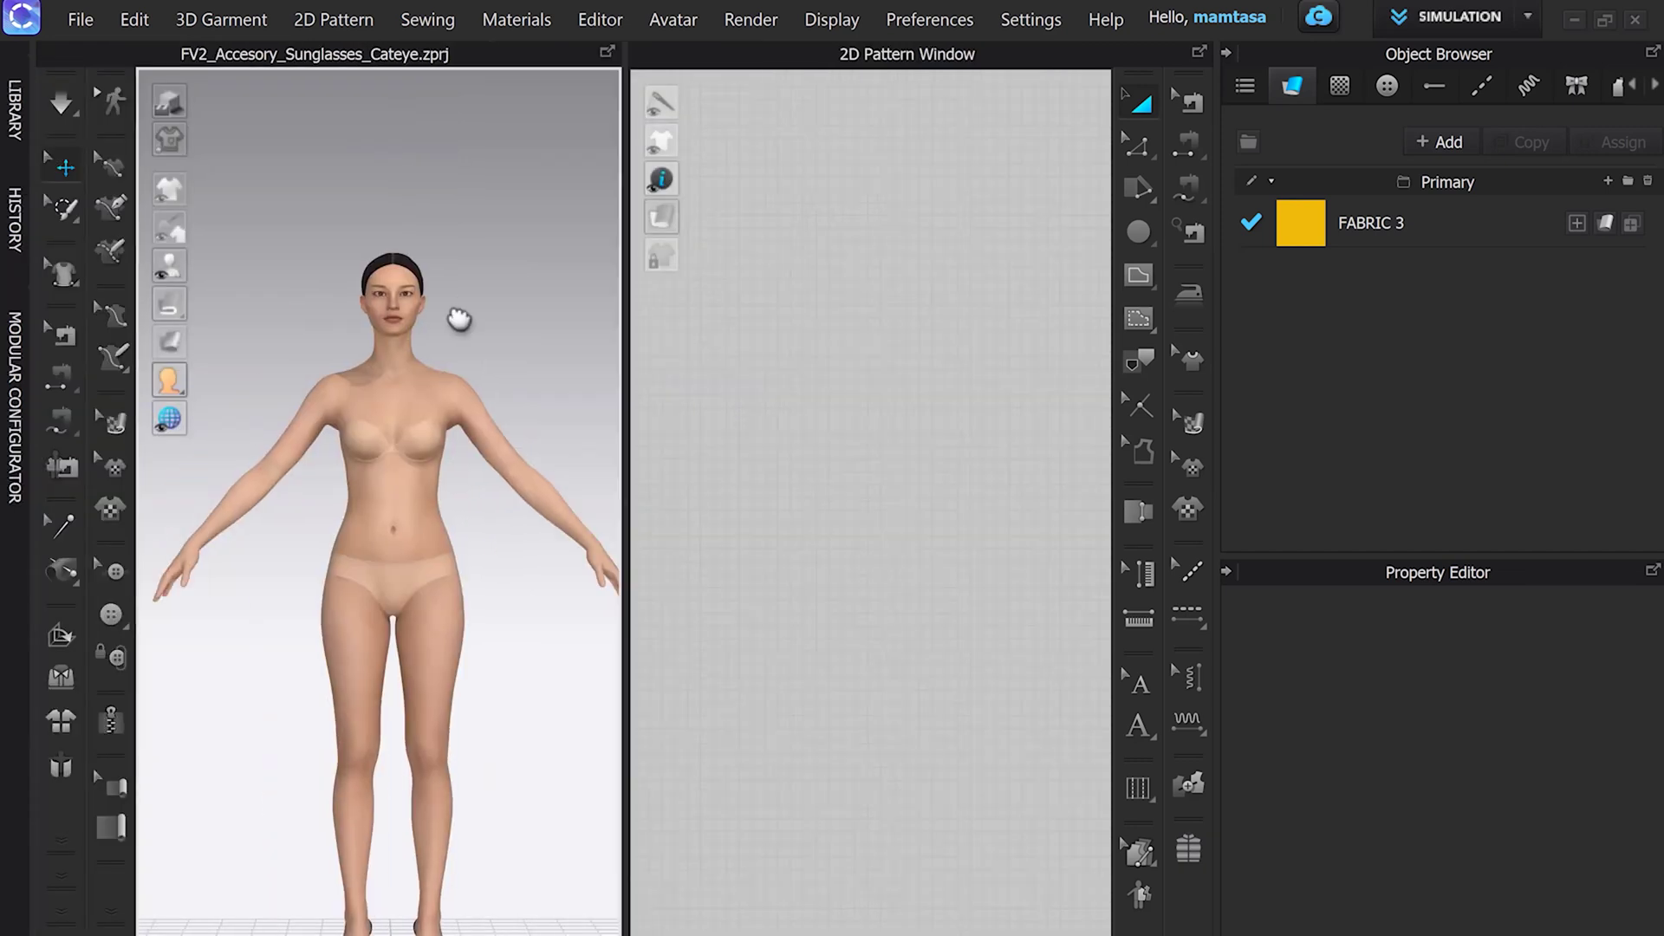
drag(626, 452, 987, 460)
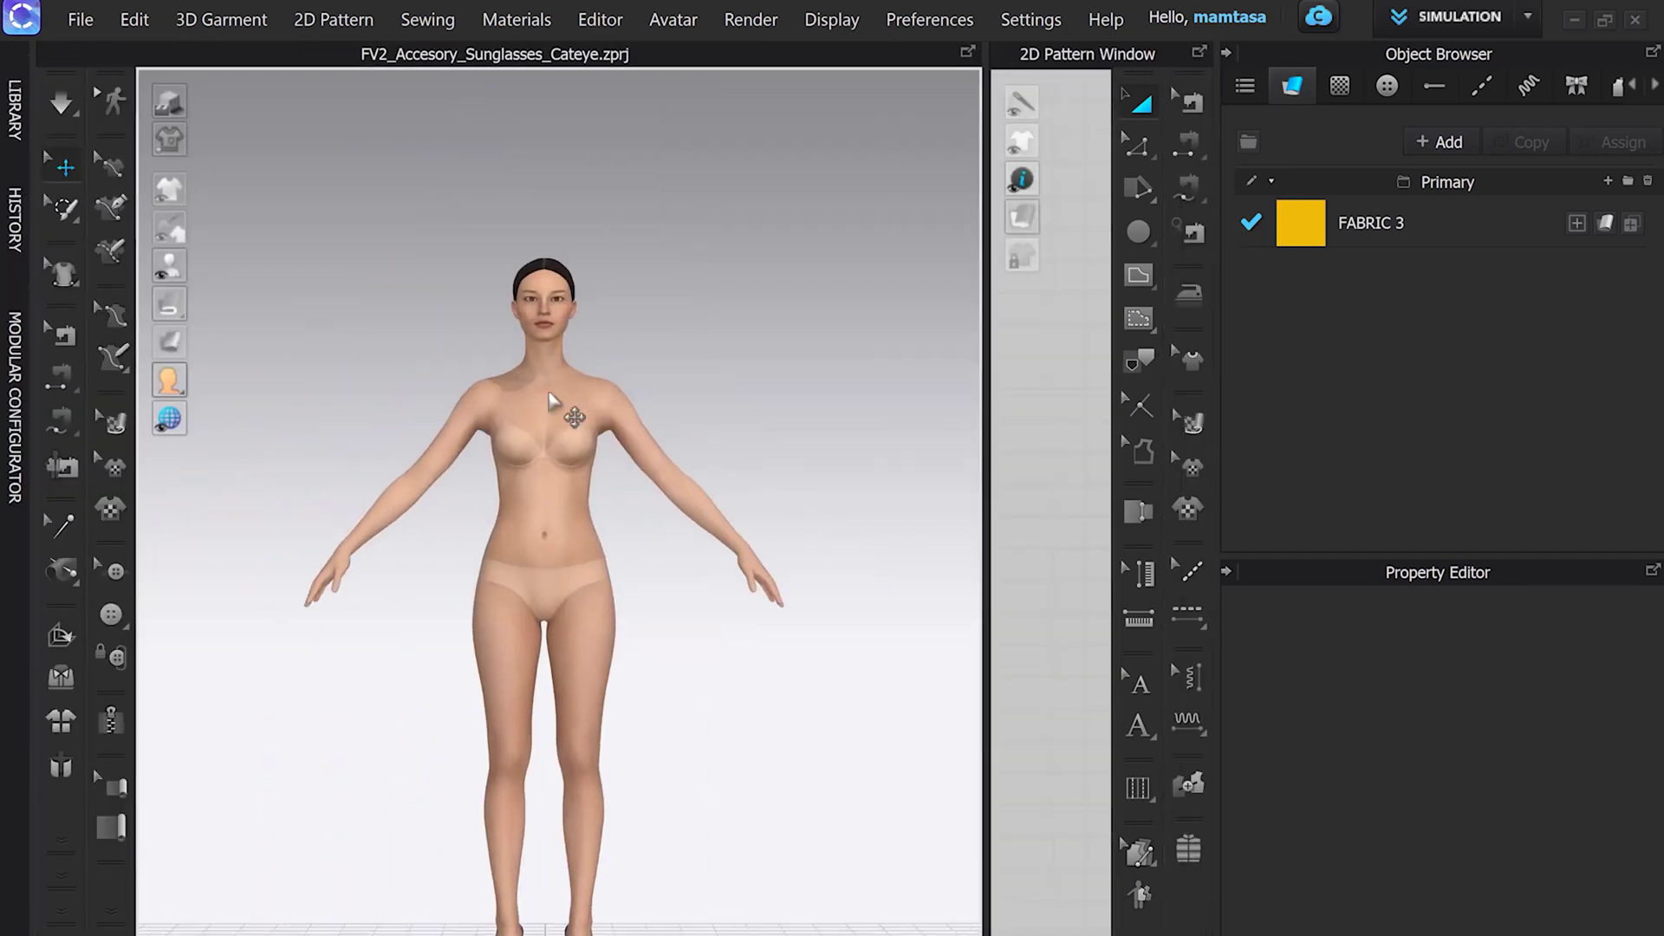
Step: Start registering an avatar accessory and set its accessory type to Earring
click(667, 23)
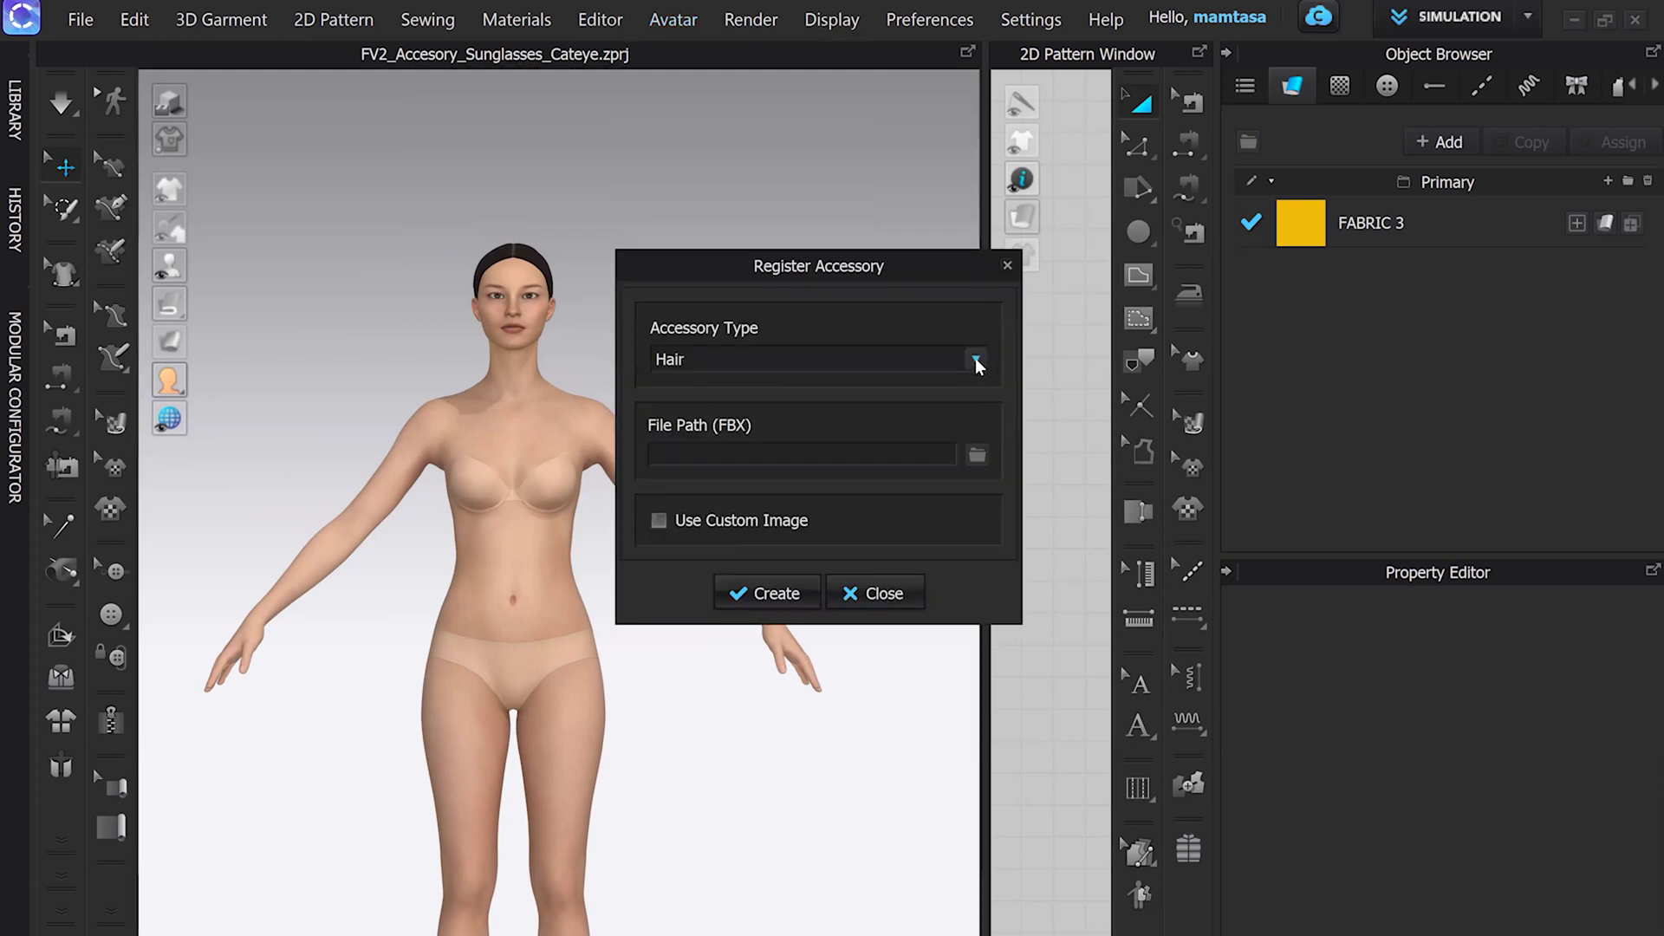
click(974, 360)
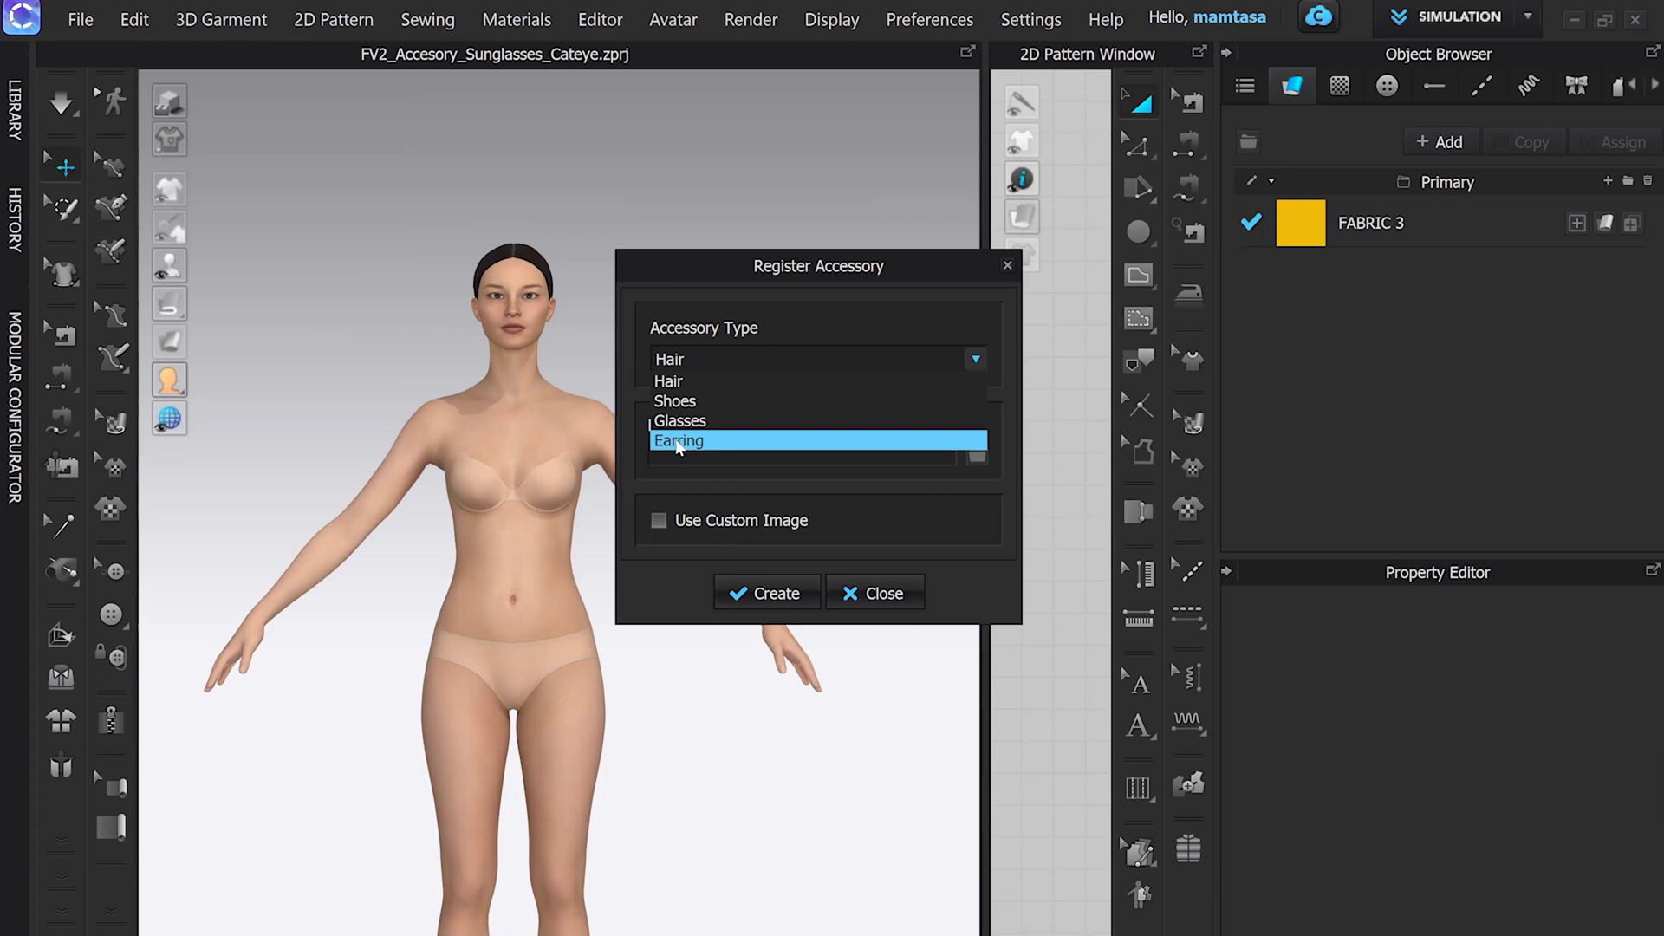
click(971, 444)
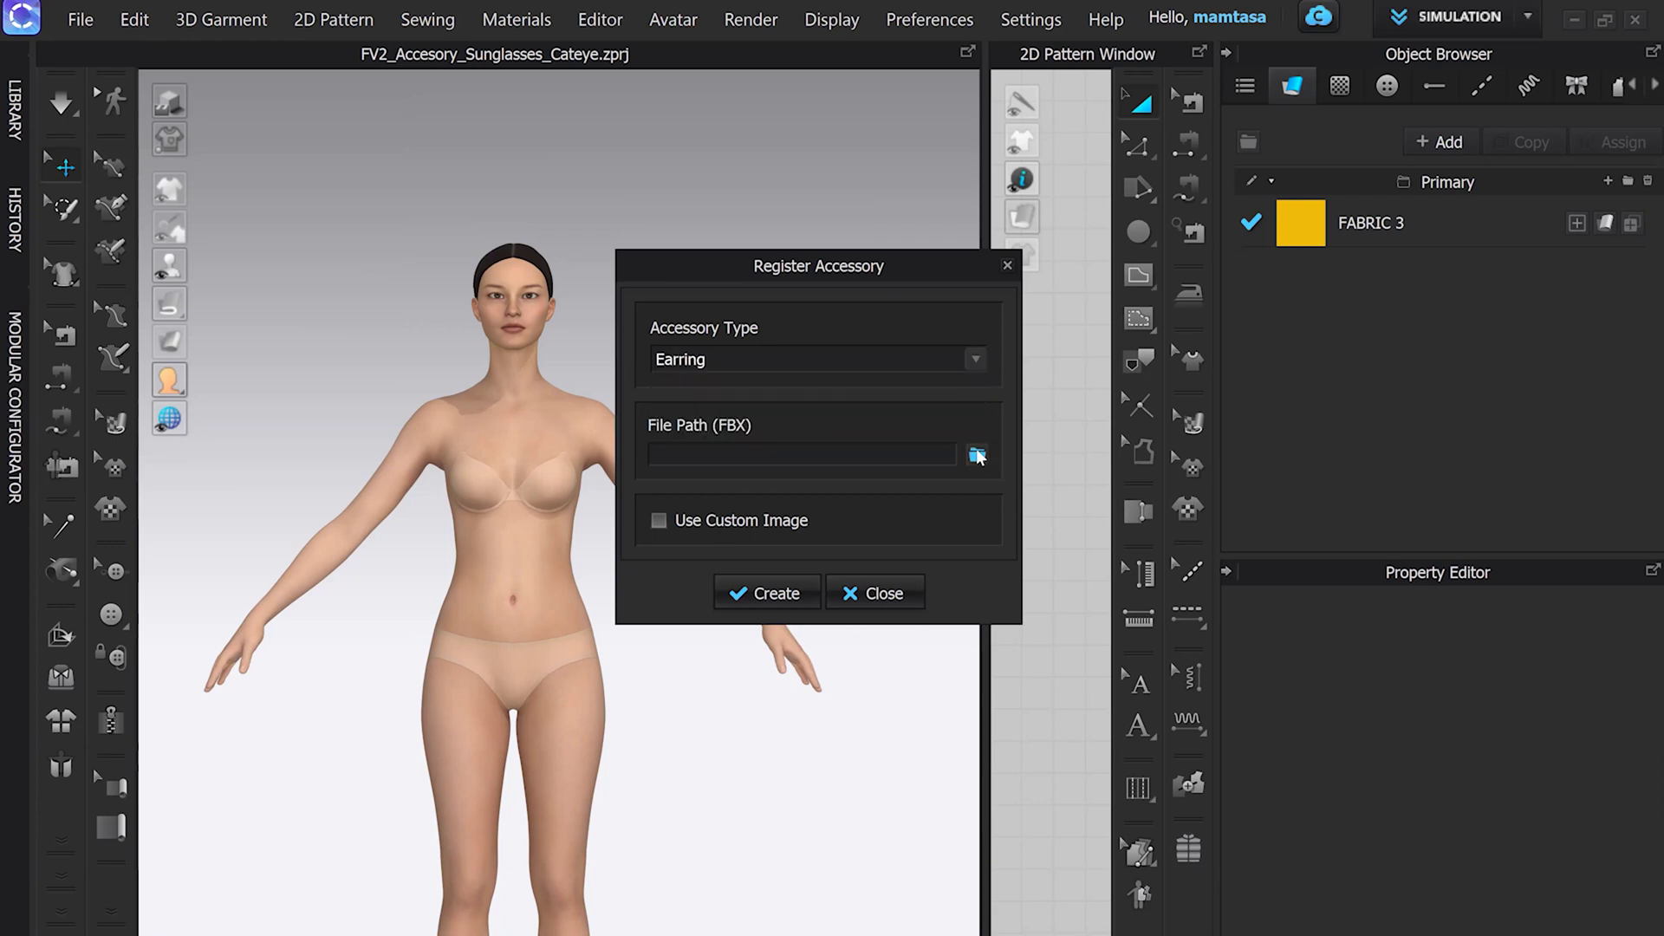
Step: Choose Earring.fbx from the Basic Patterns folder as the accessory's source file
click(977, 456)
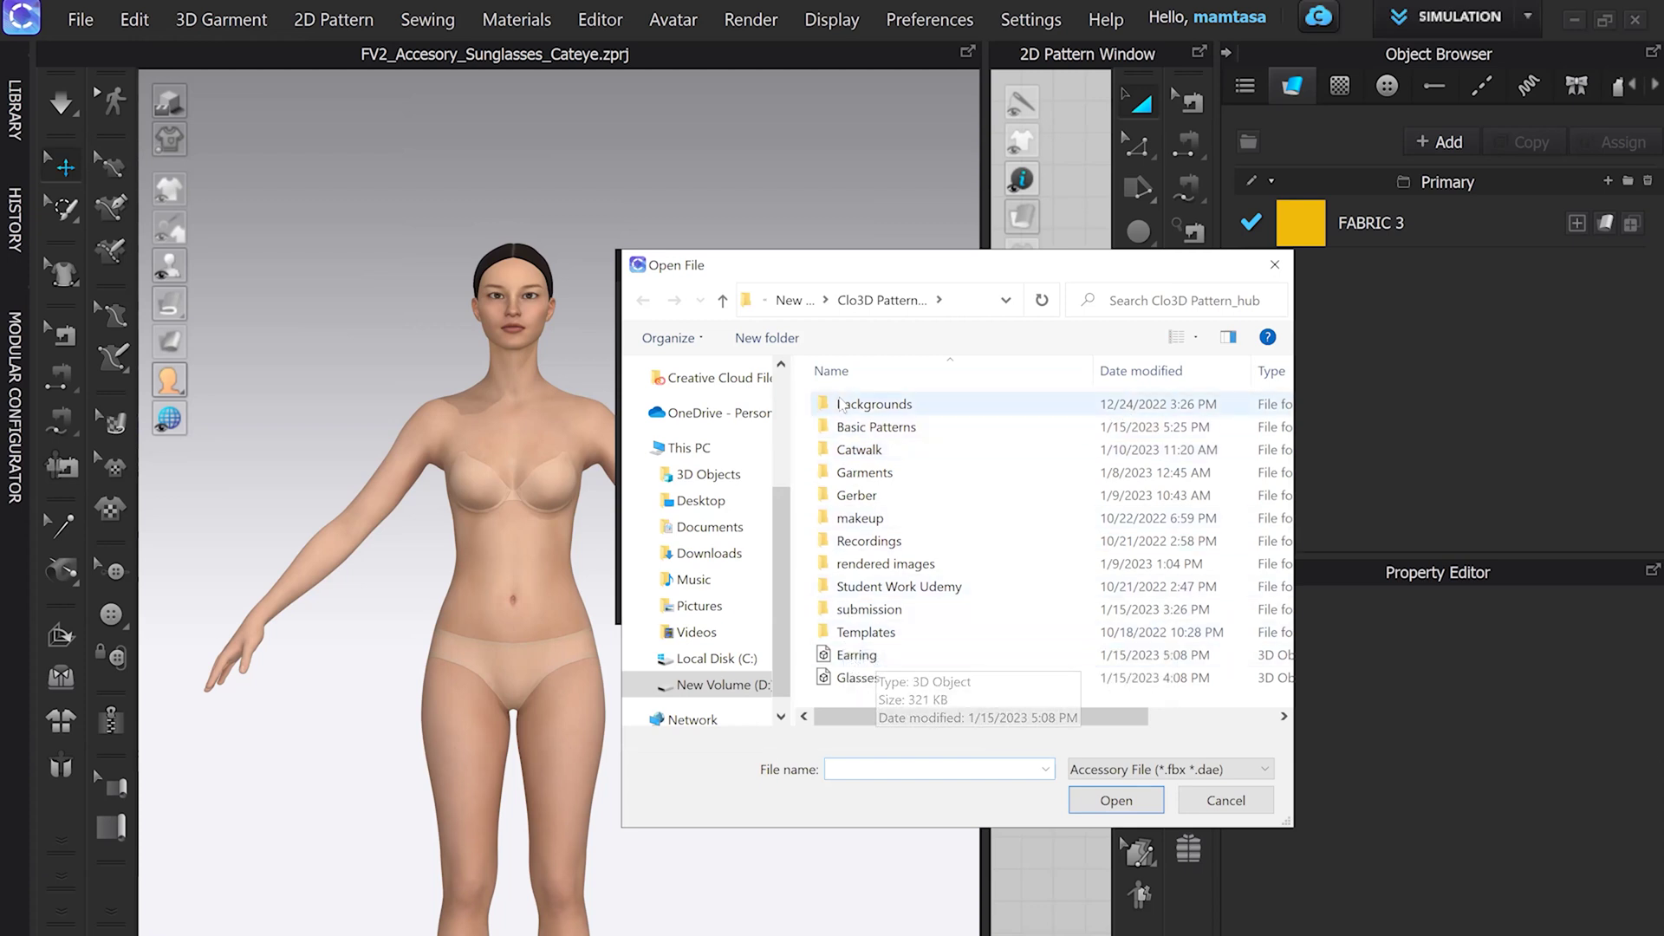
click(862, 433)
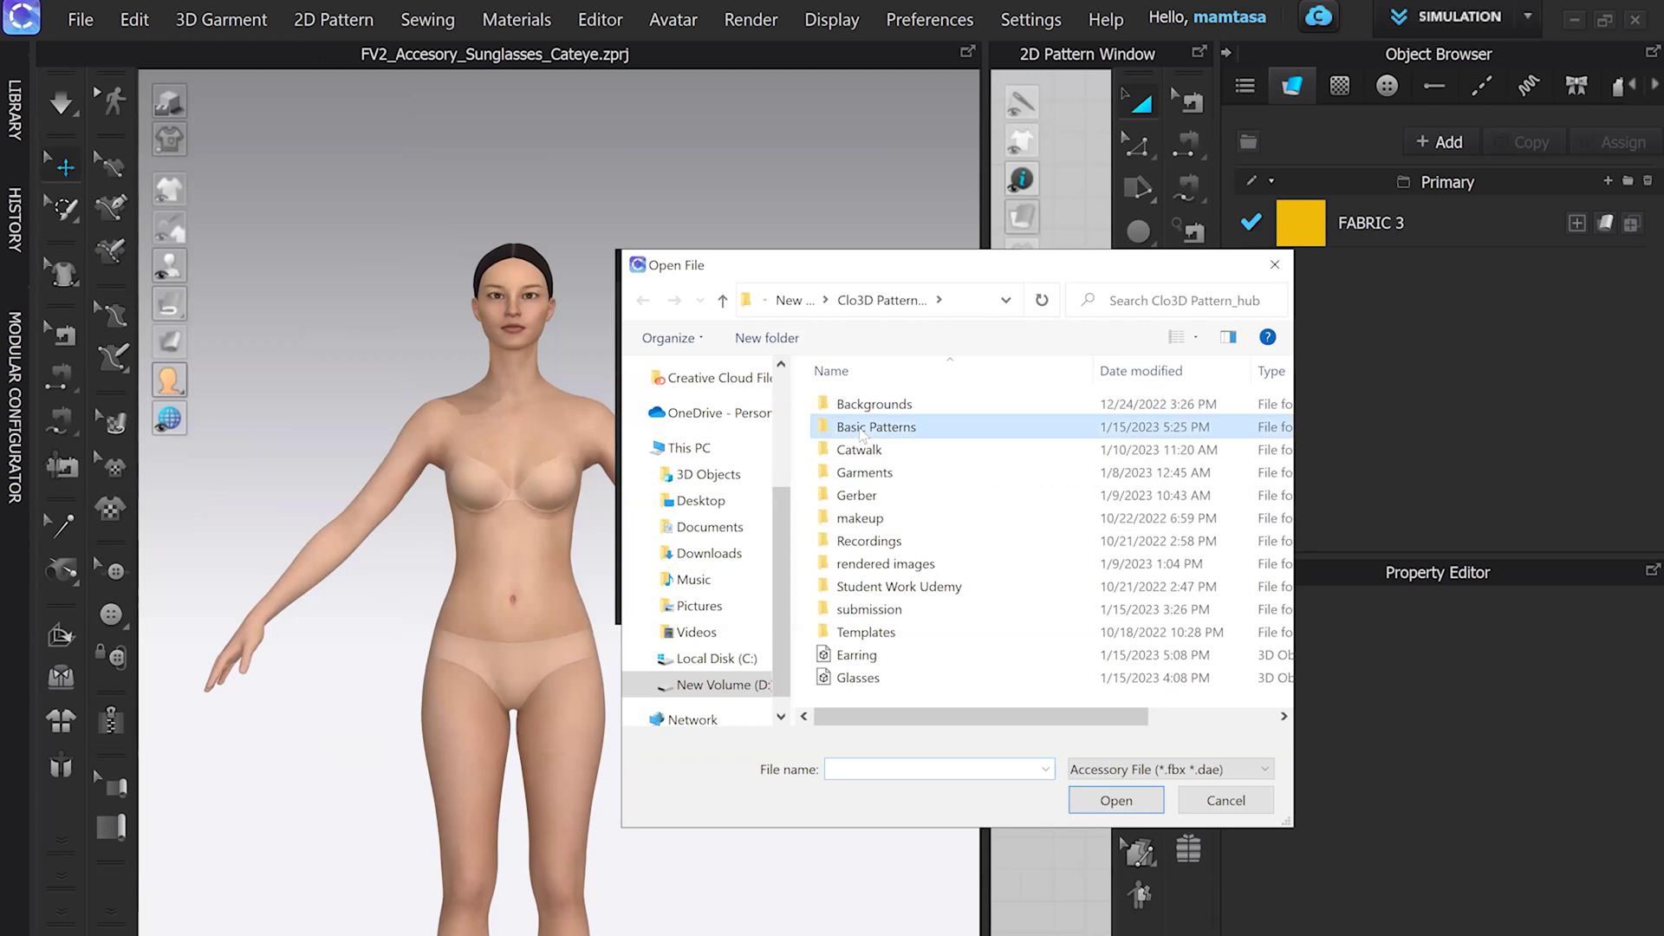
double_click(861, 433)
click(862, 434)
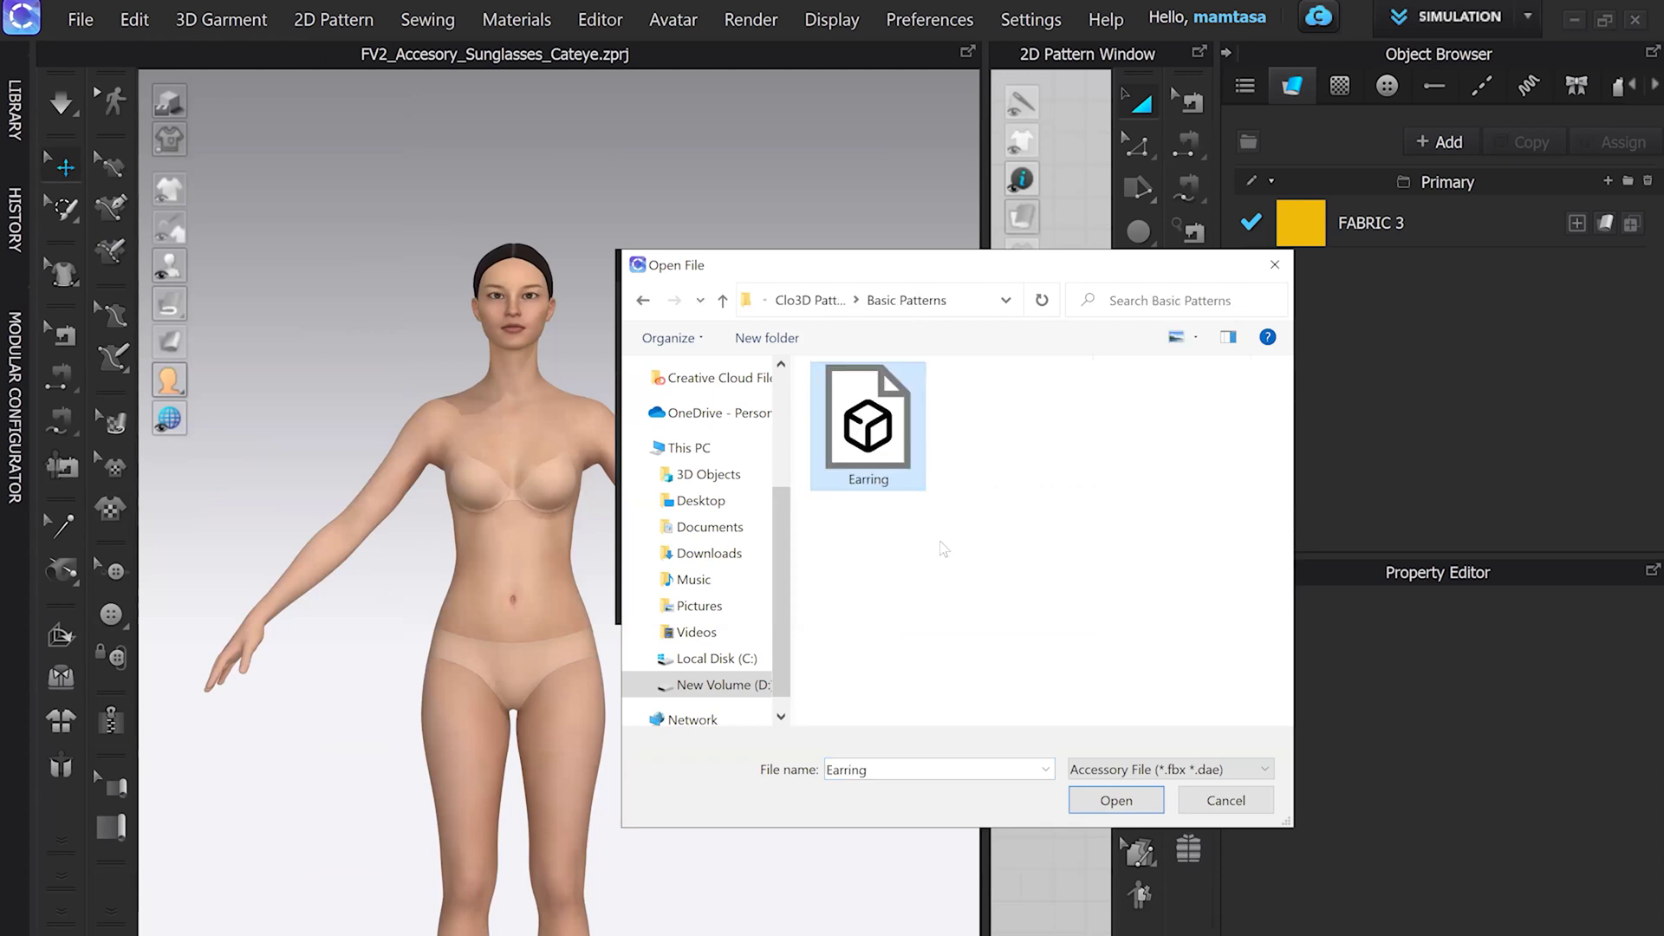
click(1106, 806)
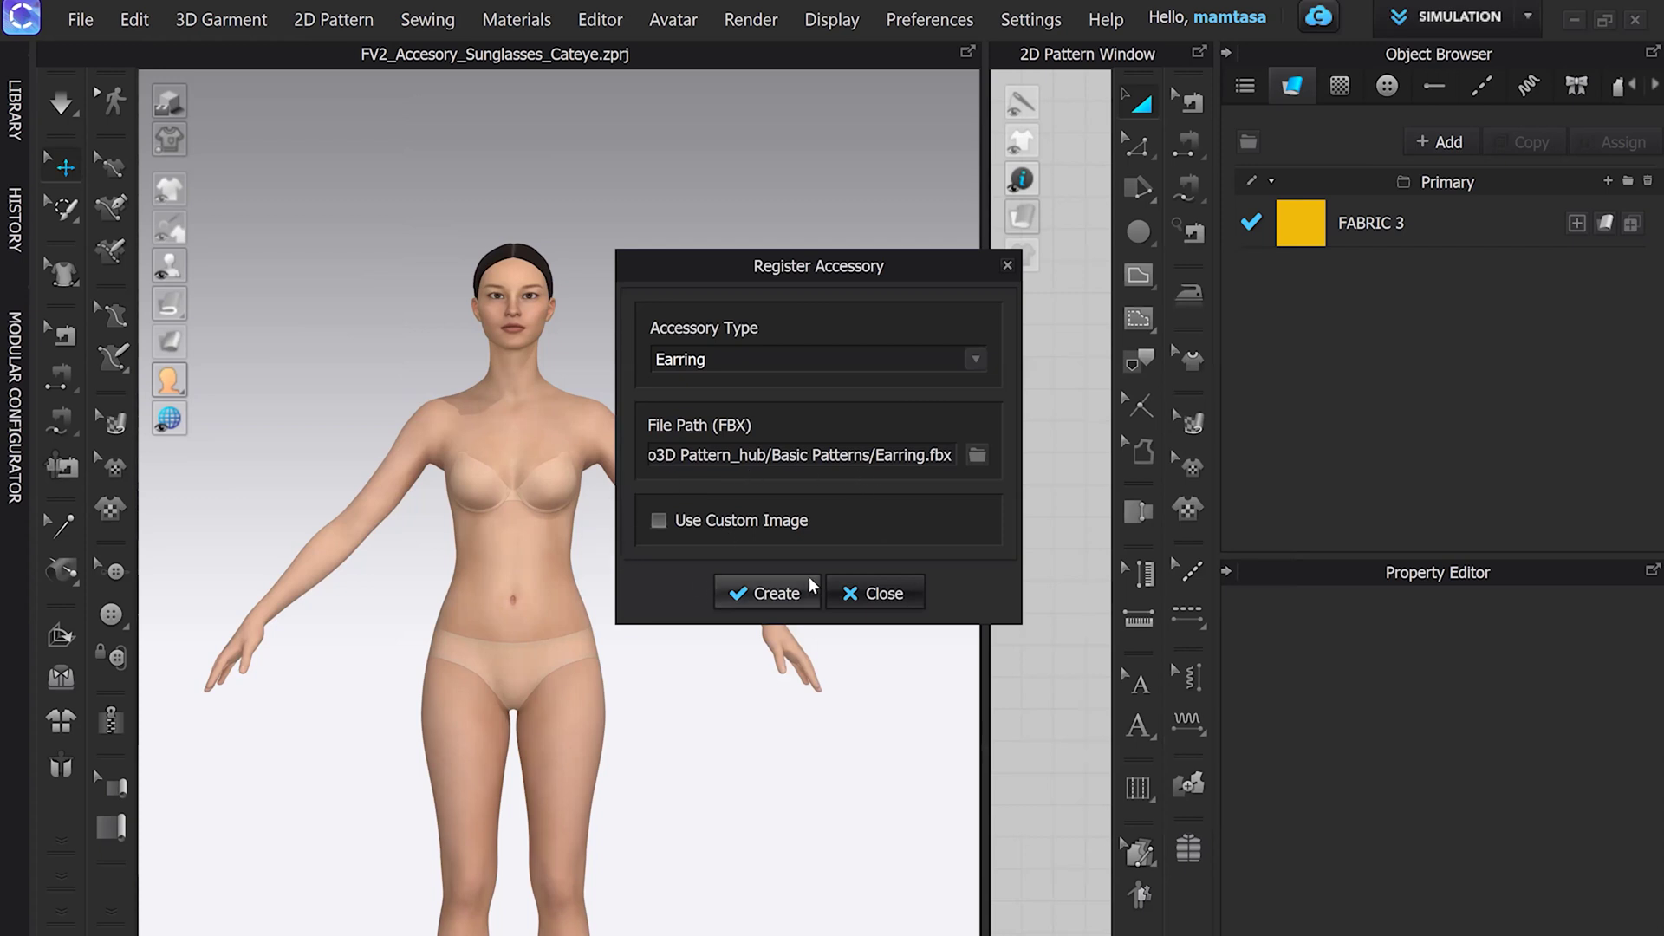
Step: Create the earring accessory, save it as Multiple Earring in the My Clo folder, and close the registration dialog
click(761, 599)
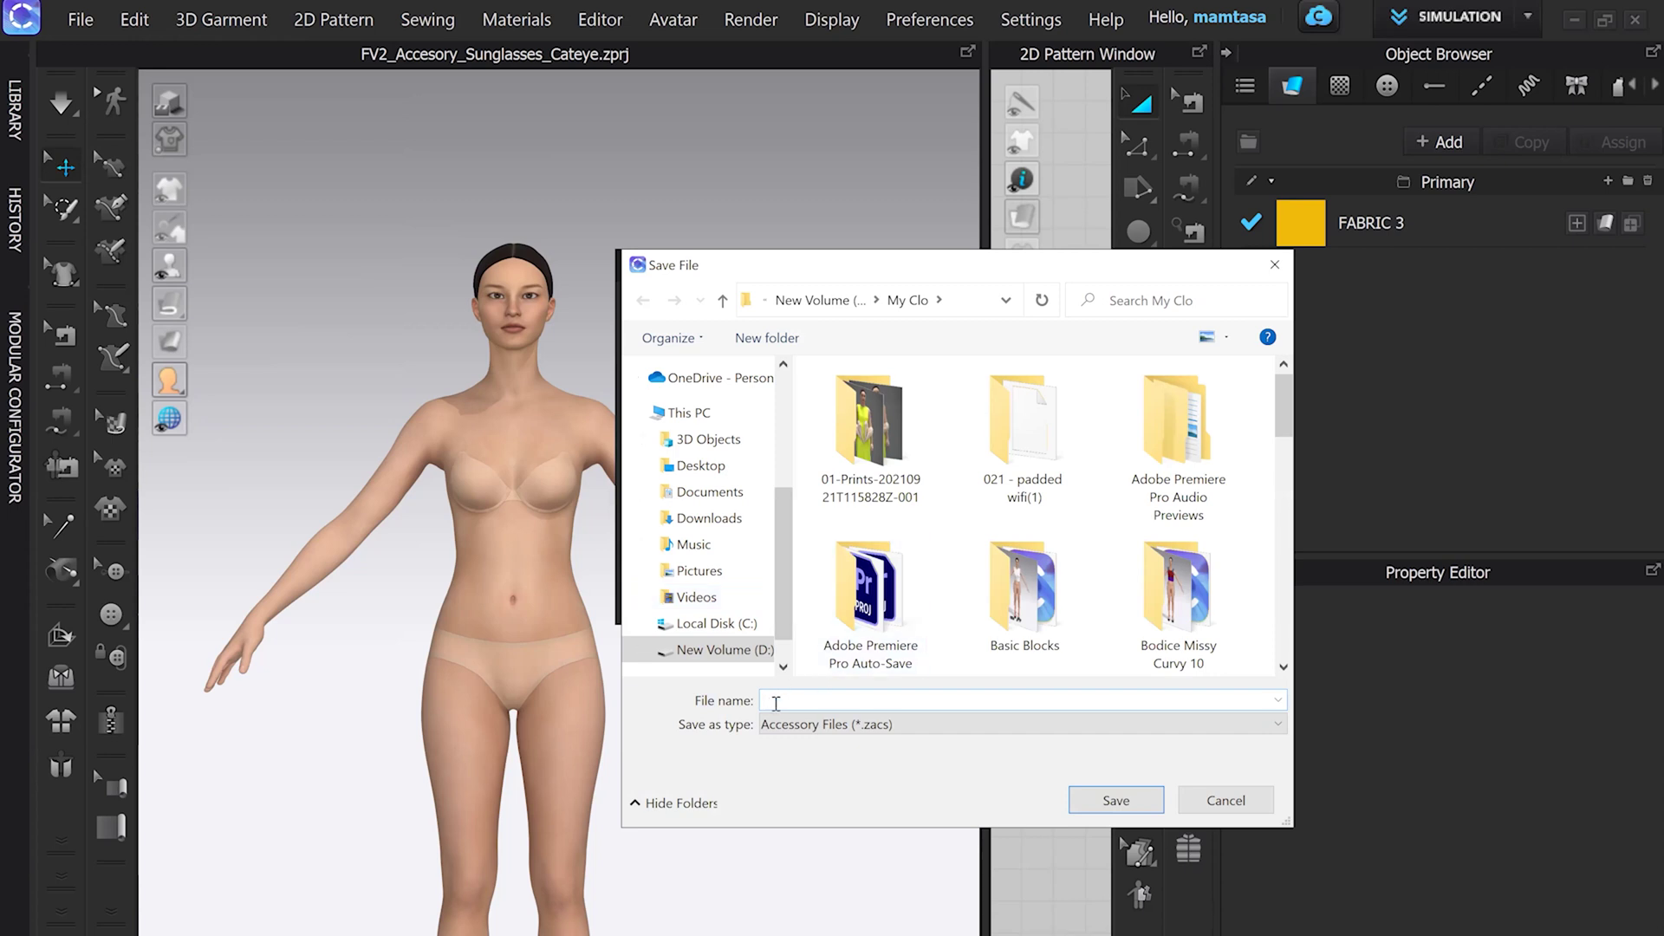
text(Earring)
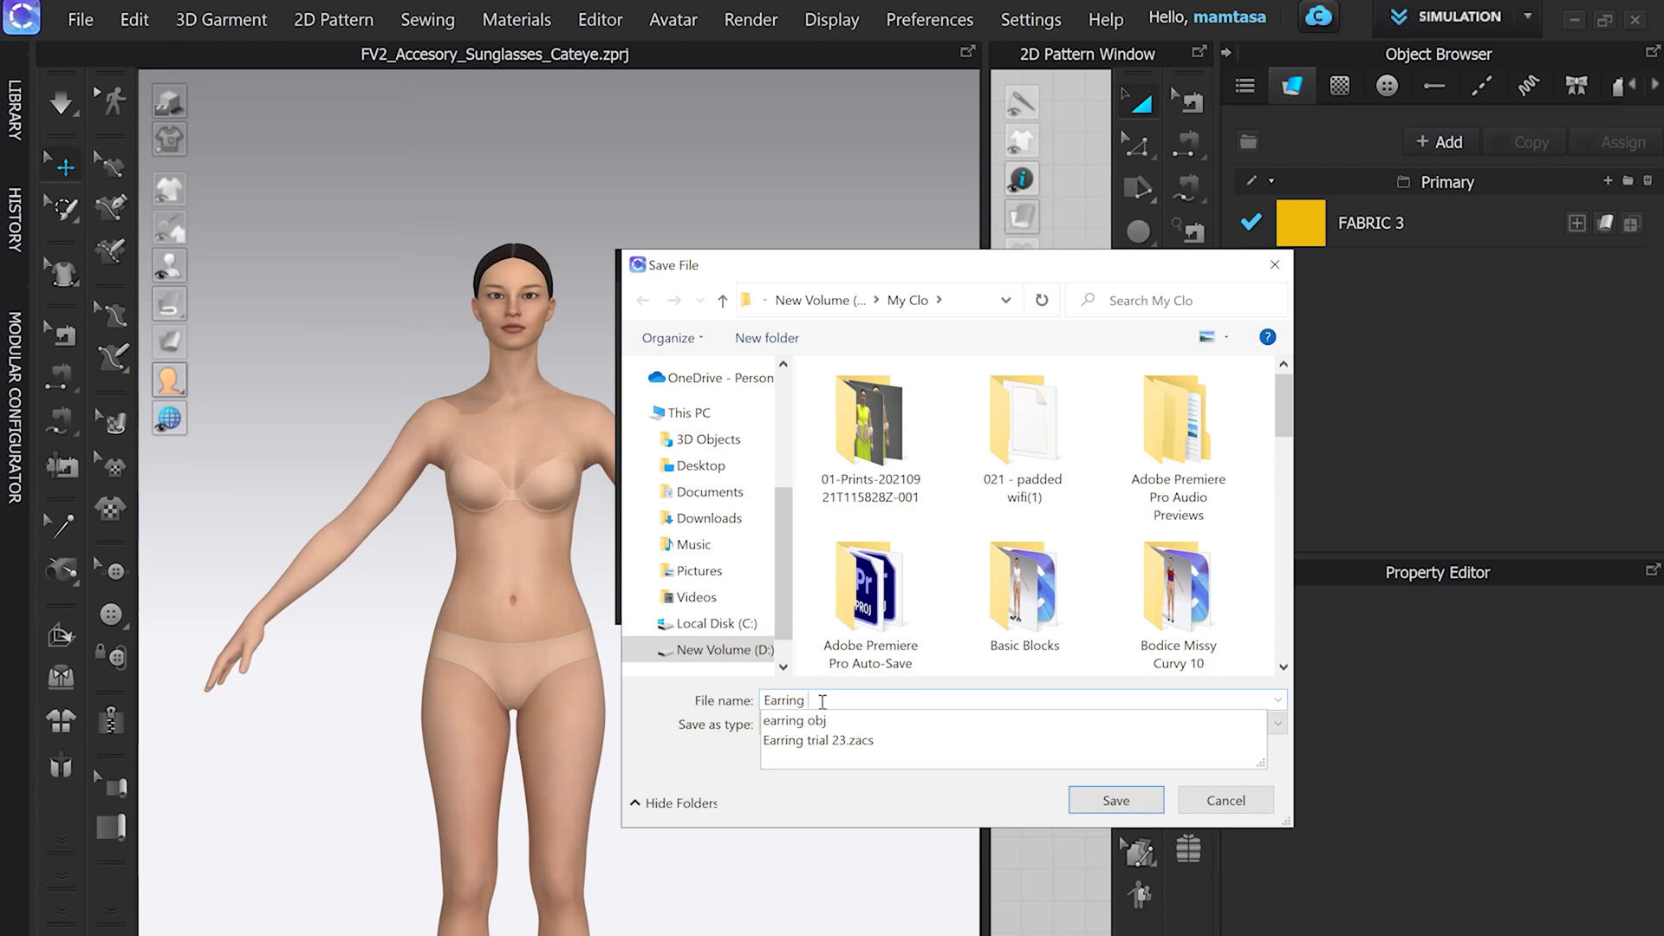
click(765, 699)
text(Multi)
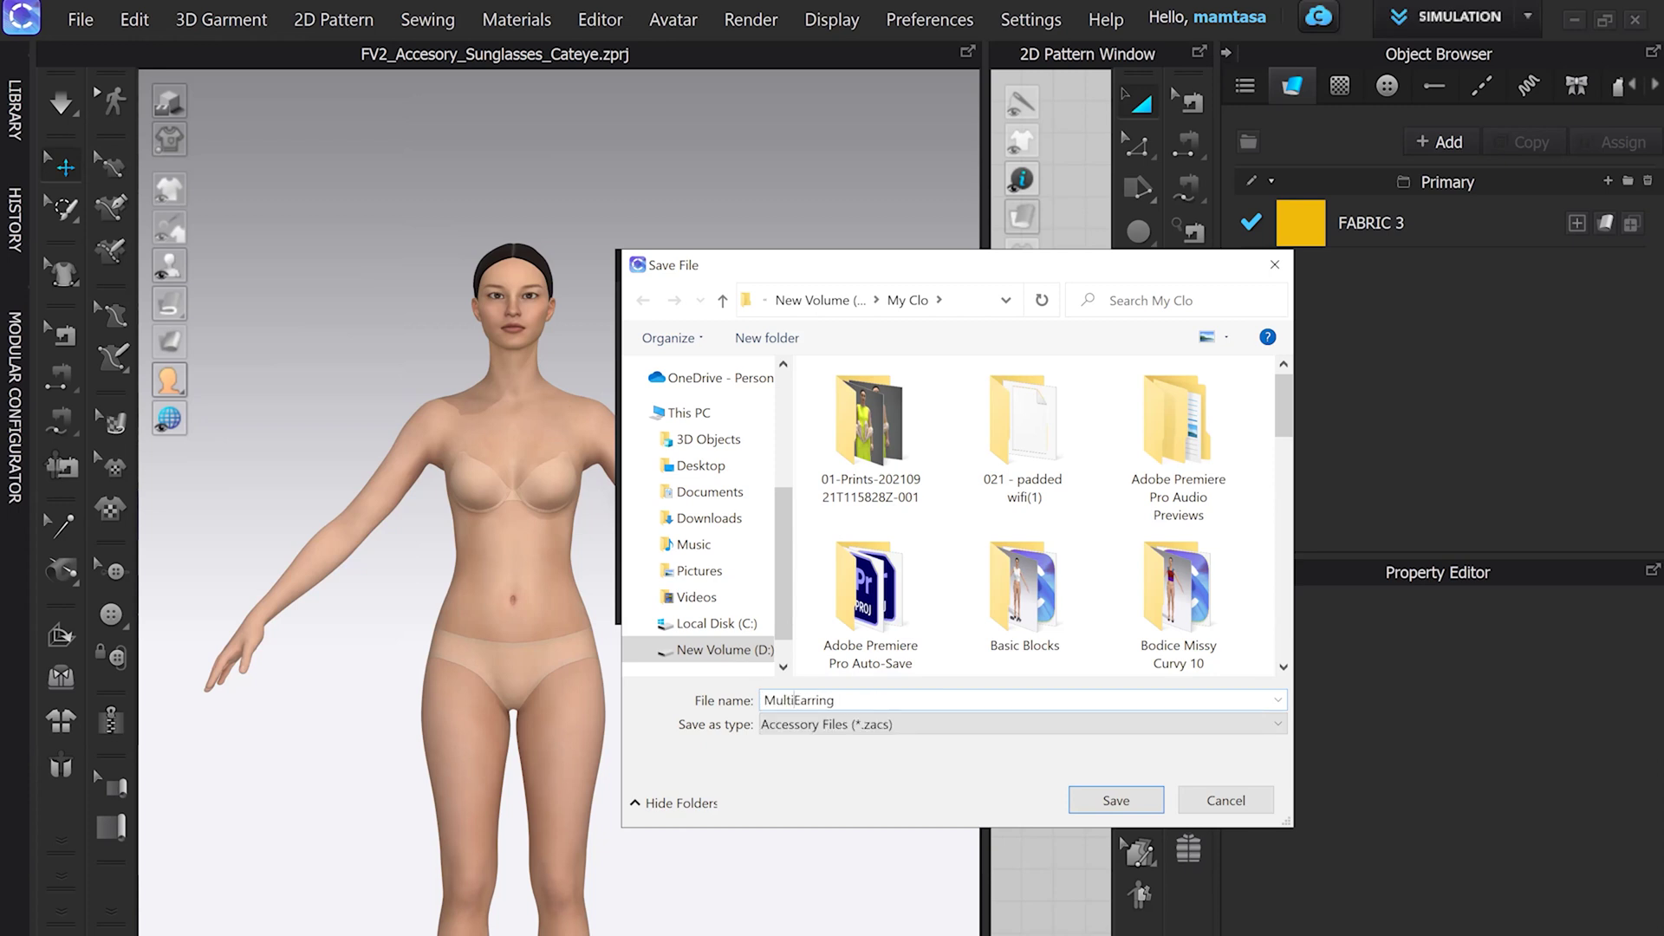
text(ple)
click(1097, 803)
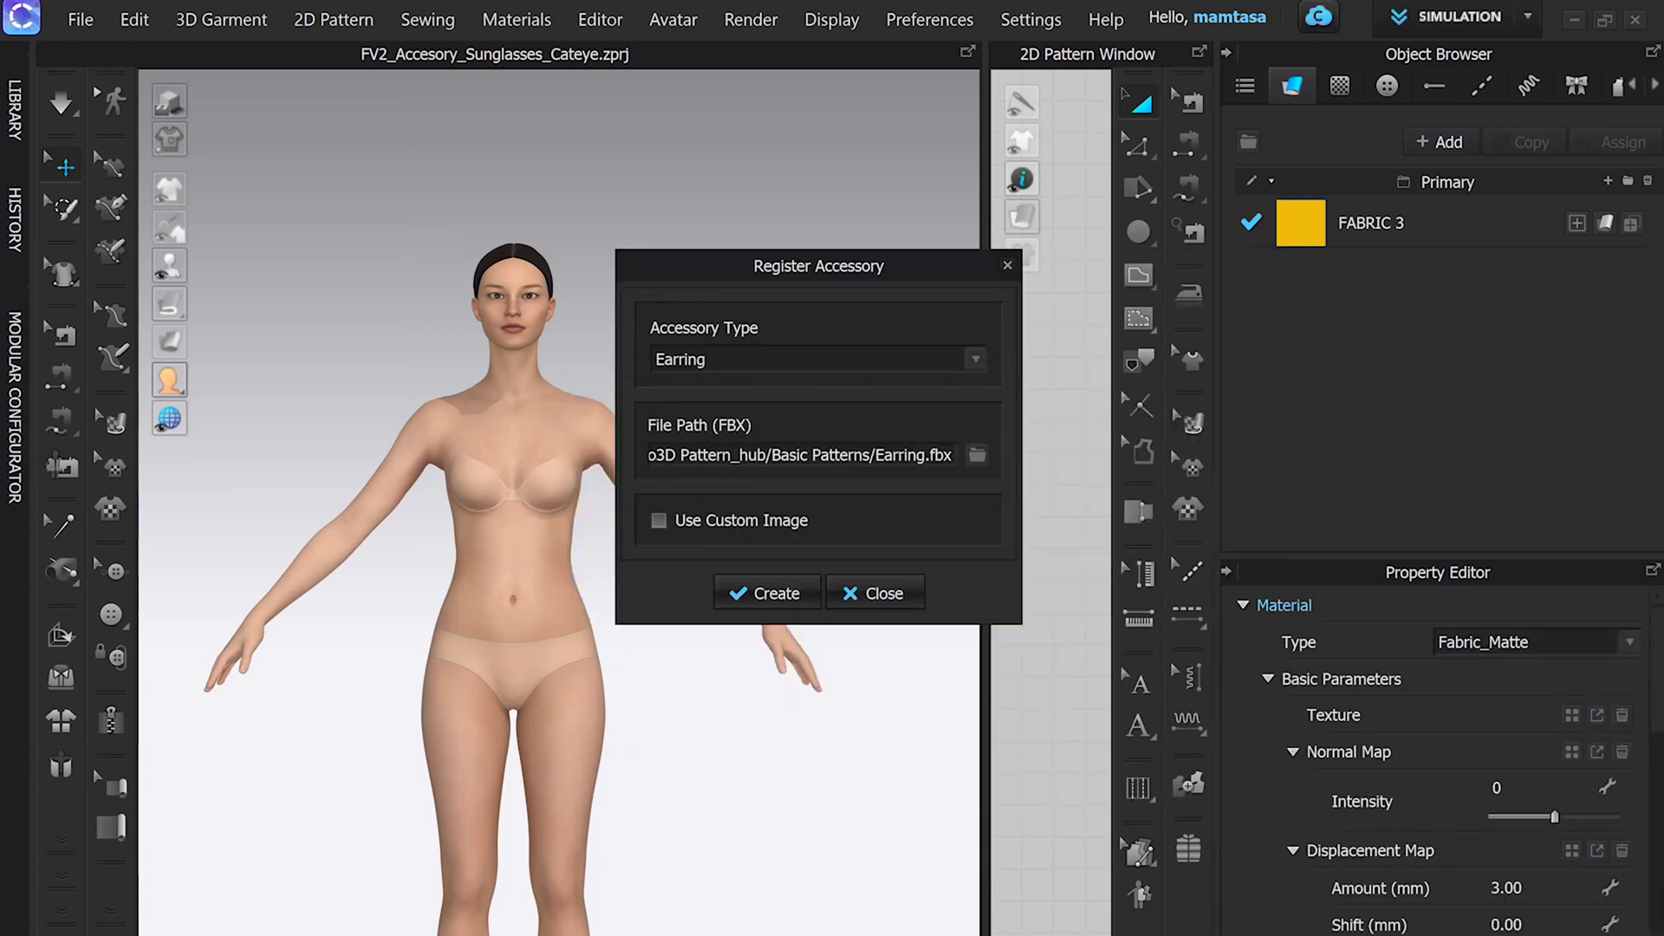
click(874, 593)
Step: Load Multiple Earring.zacs from the library's My Clo folder onto the avatar and inspect the earrings up close
click(15, 109)
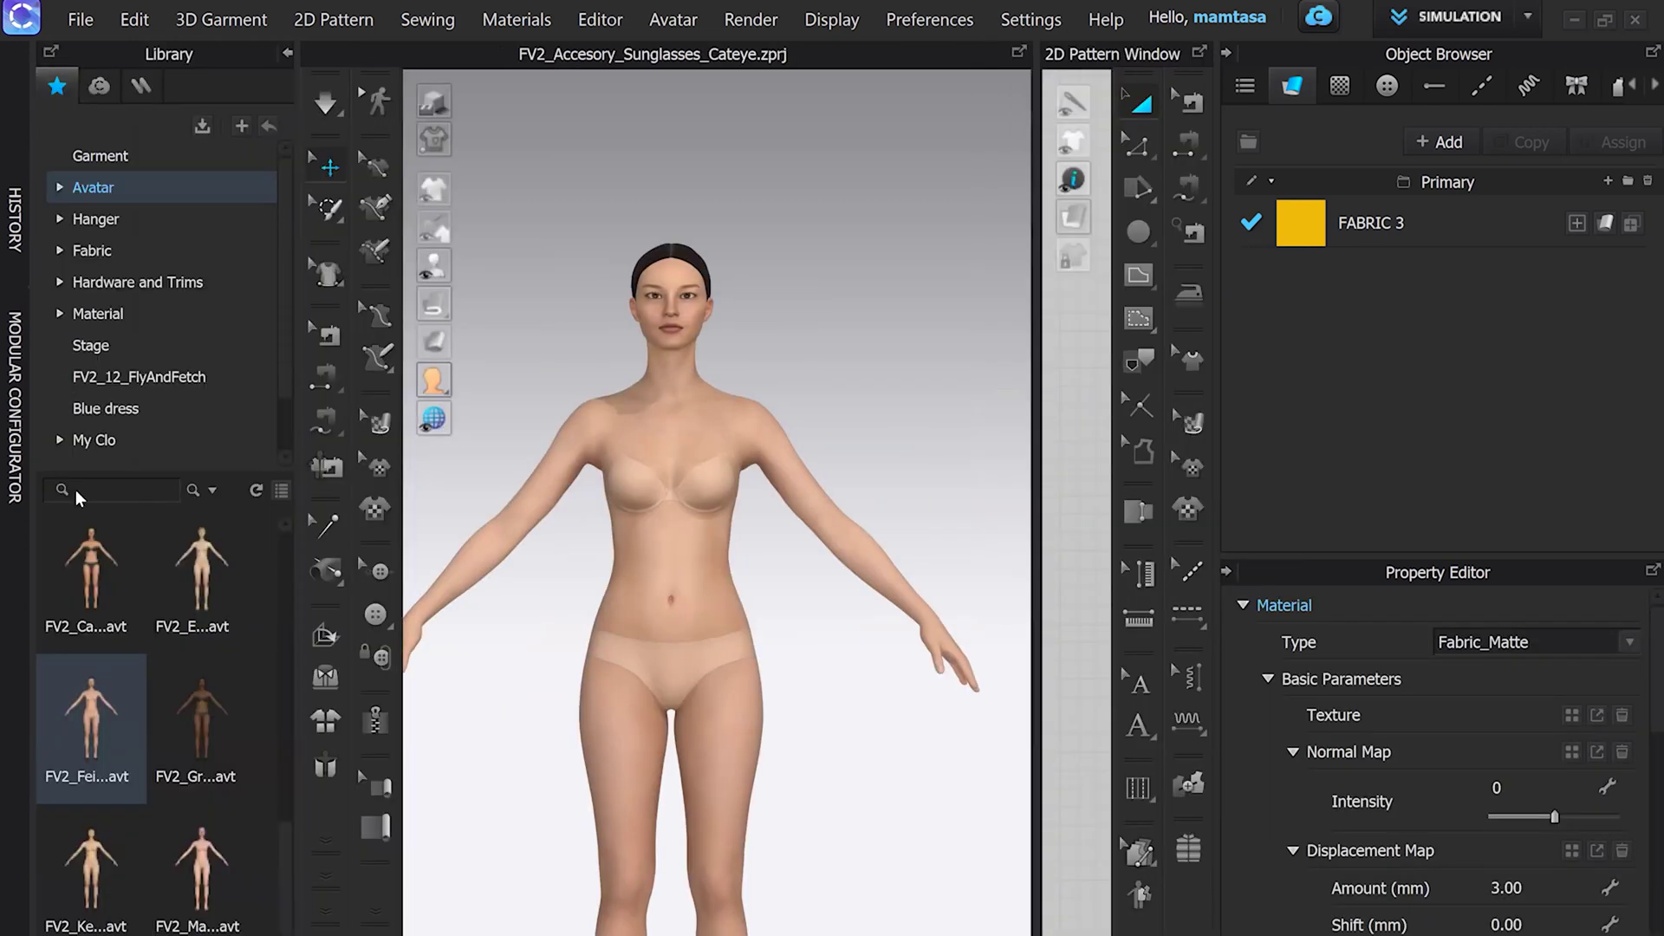
click(114, 439)
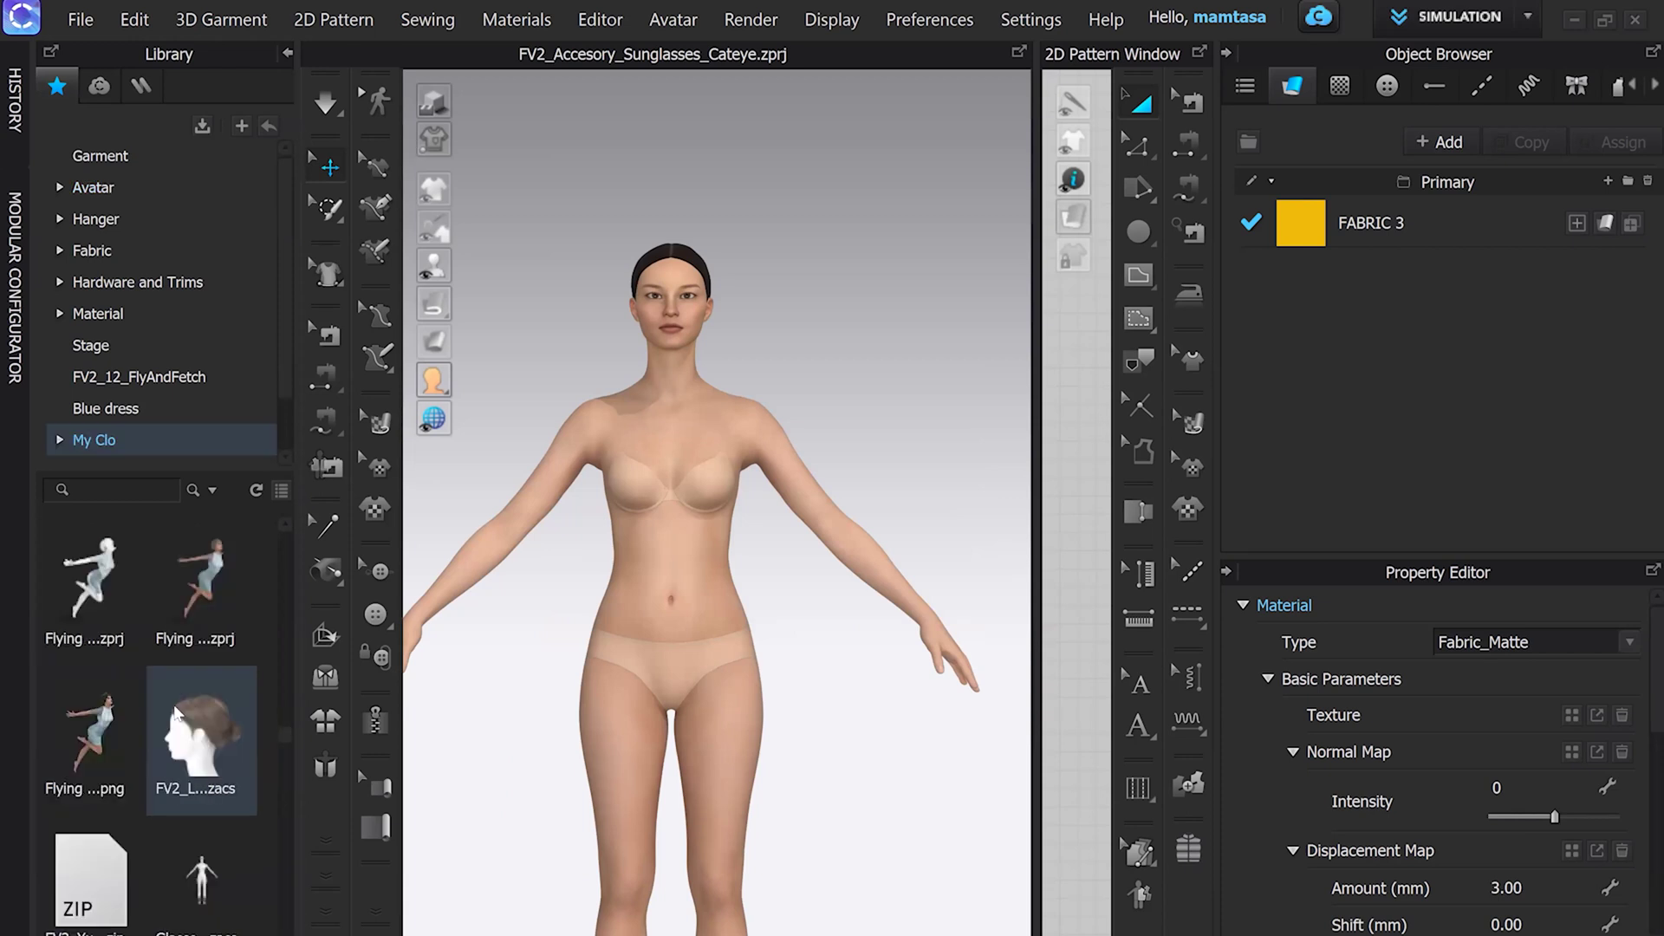
scroll(176, 713, down, 5)
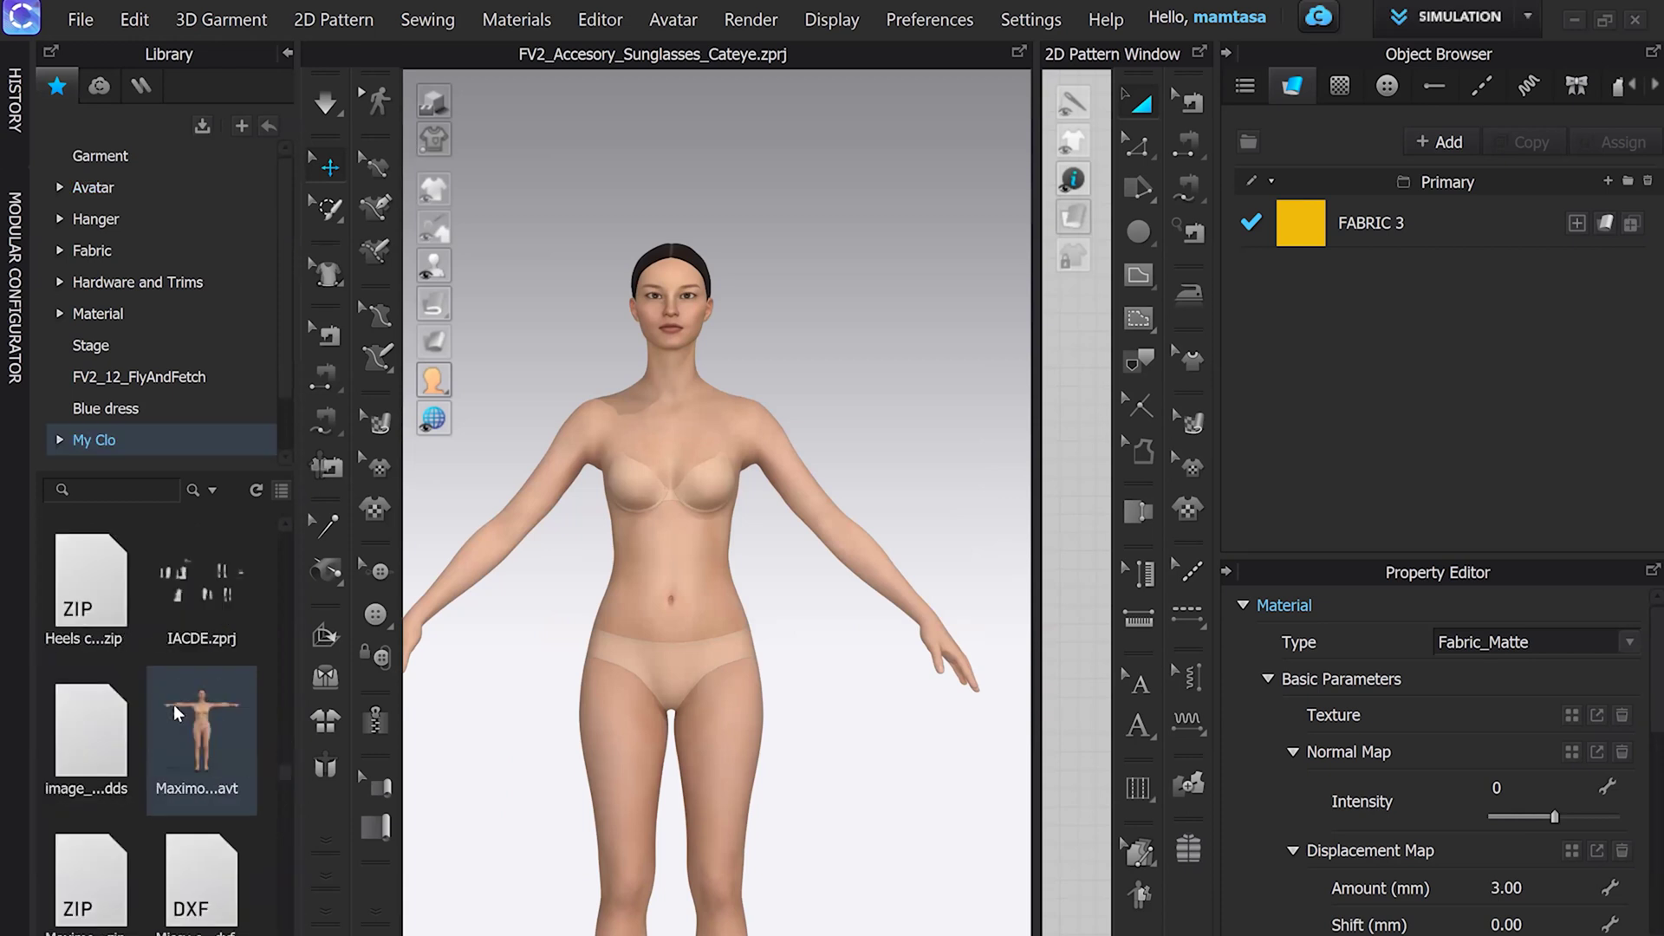
scroll(176, 712, down, 3)
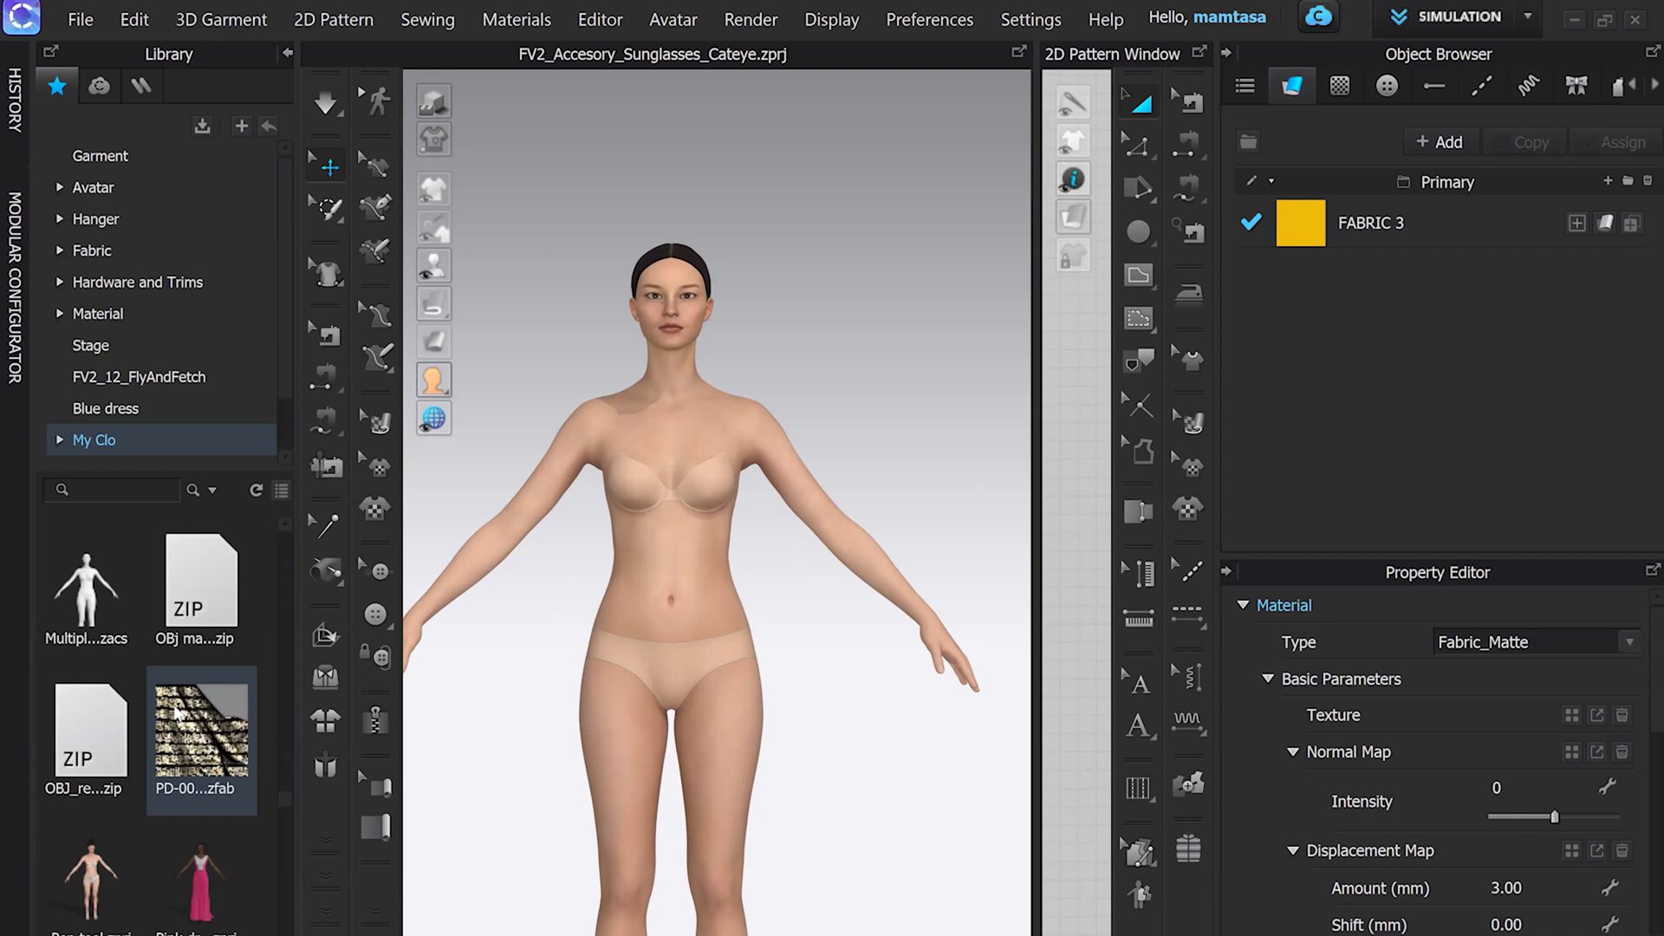
click(107, 598)
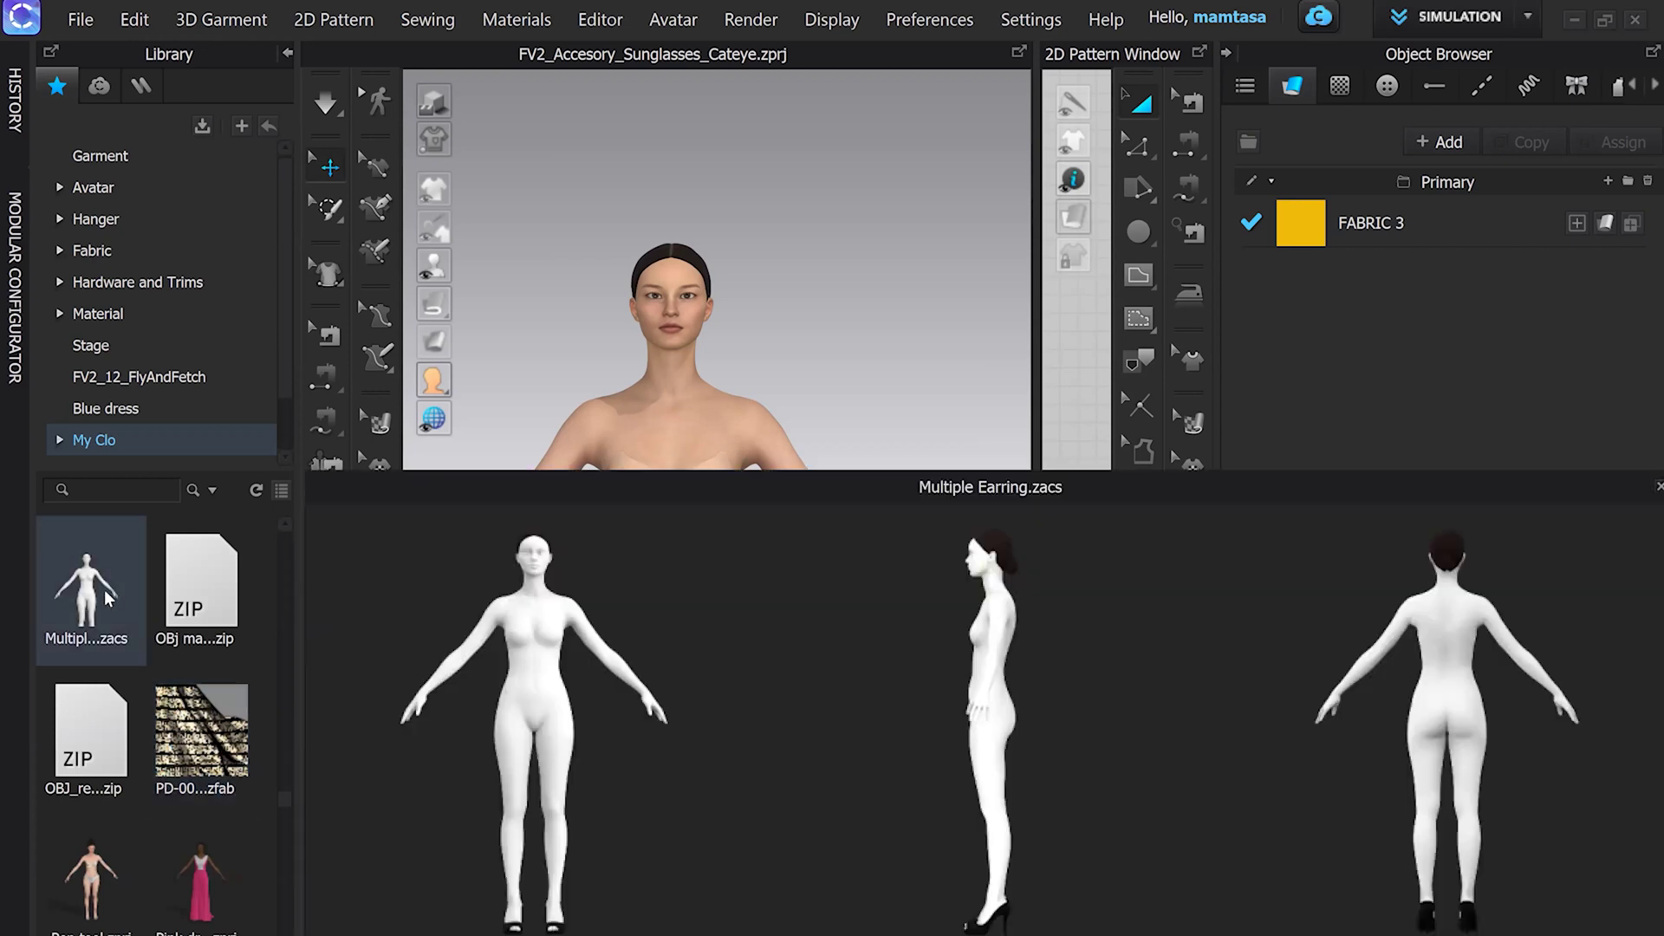
double_click(107, 598)
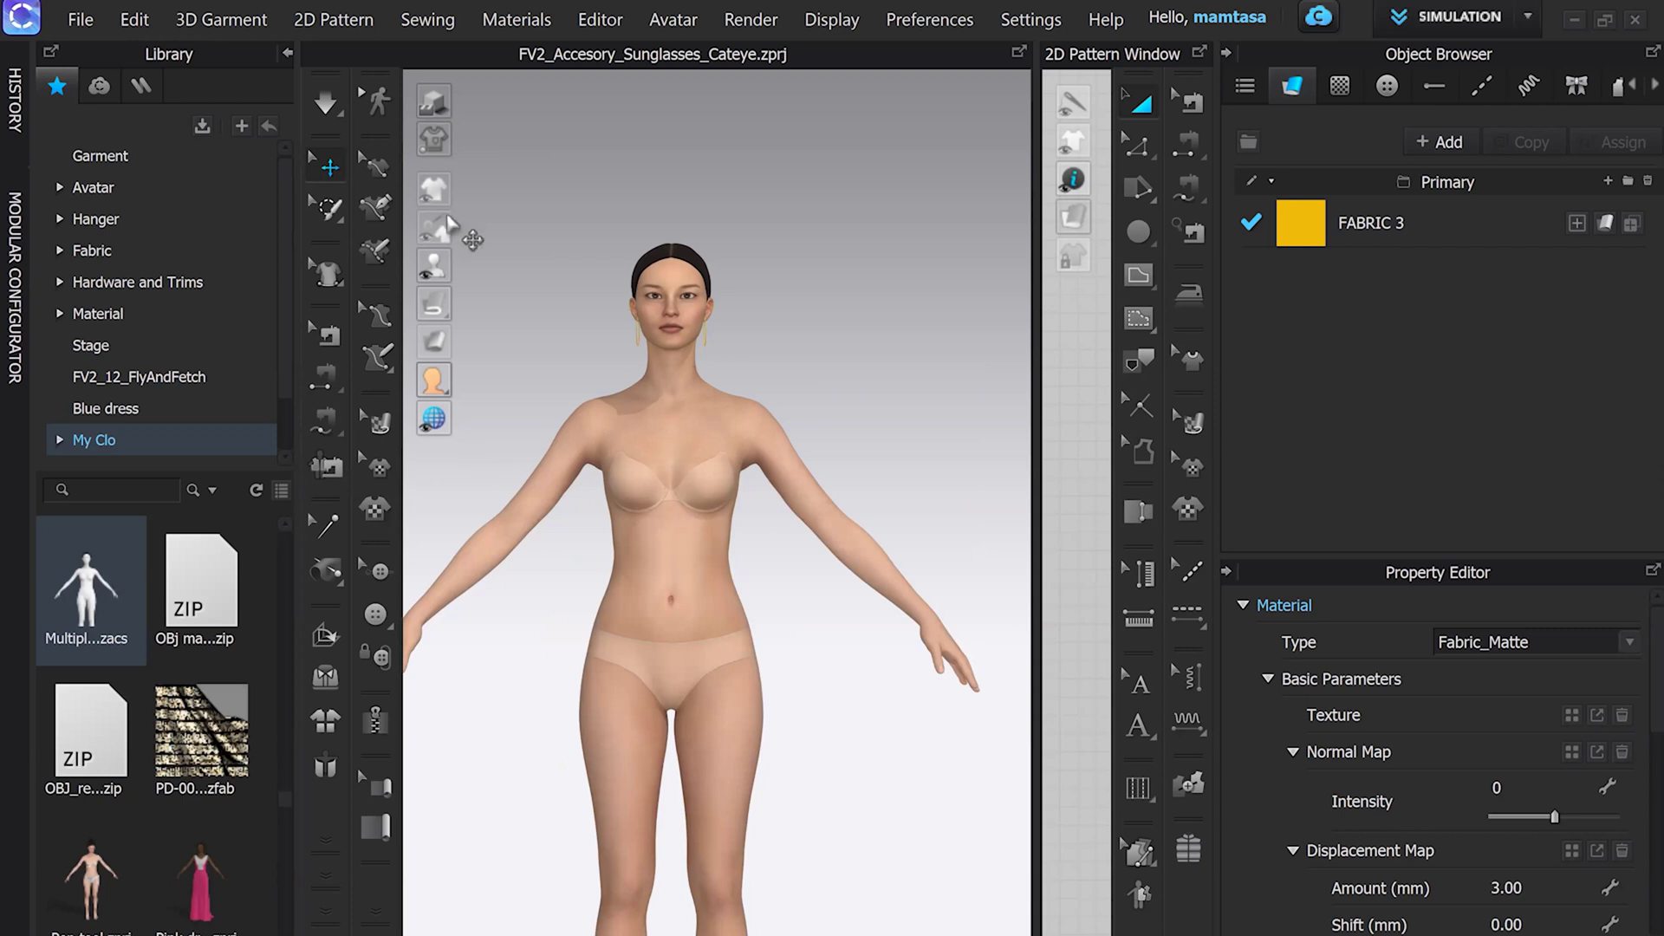
click(288, 53)
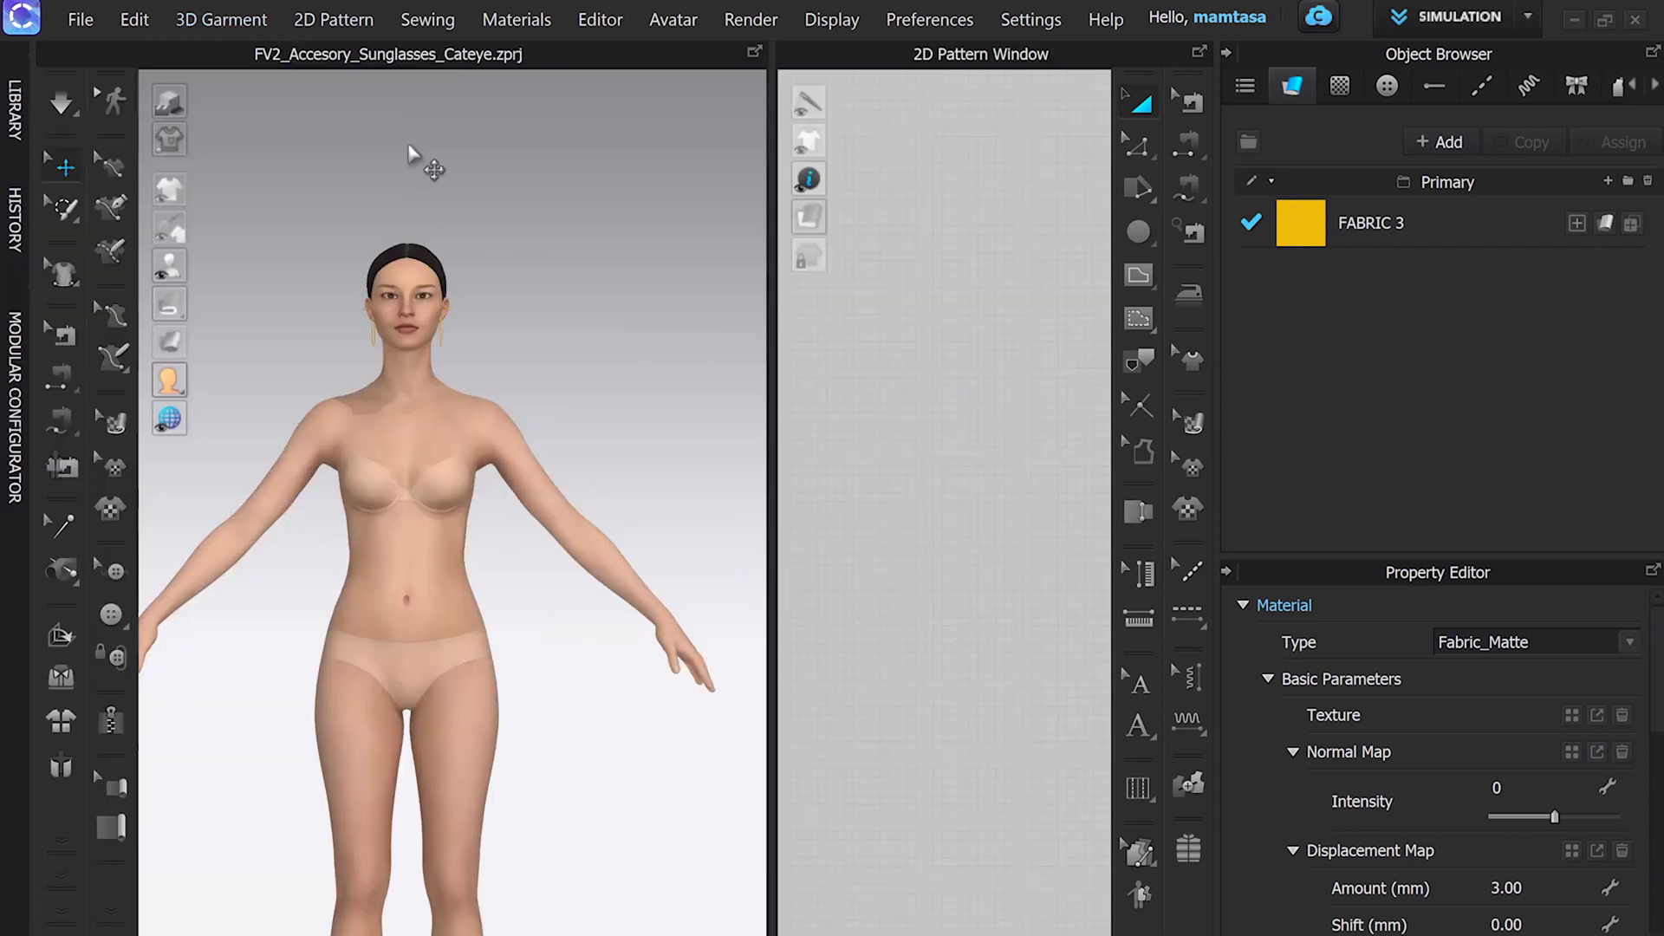
scroll(345, 355, up, 5)
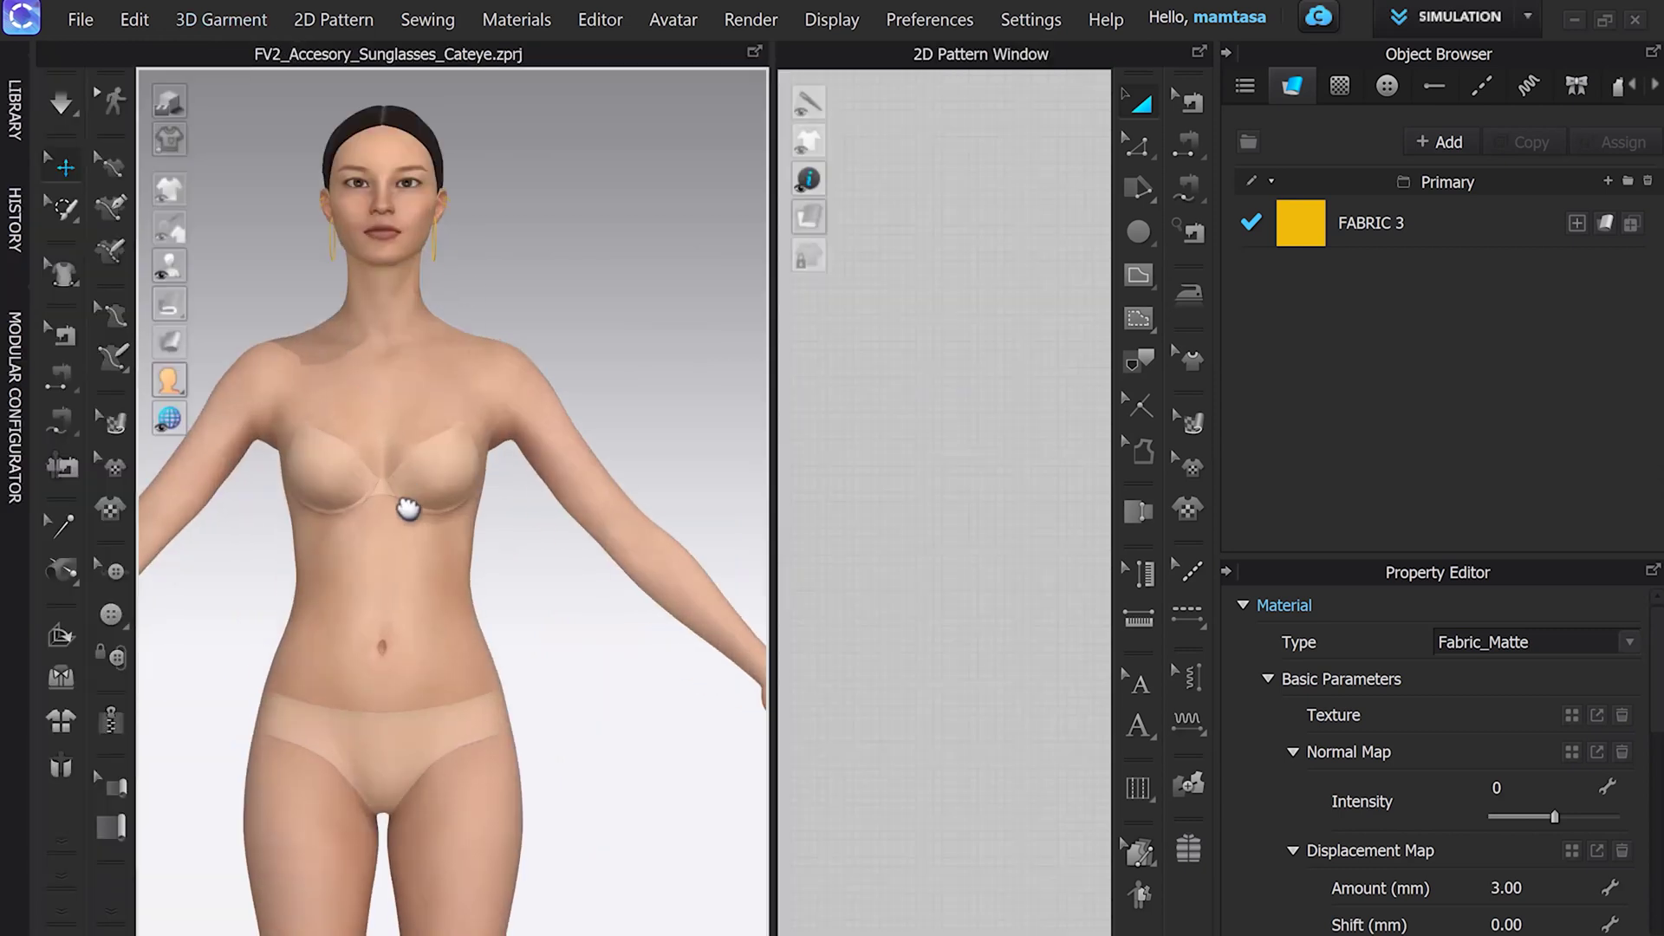
scroll(425, 421, up, 3)
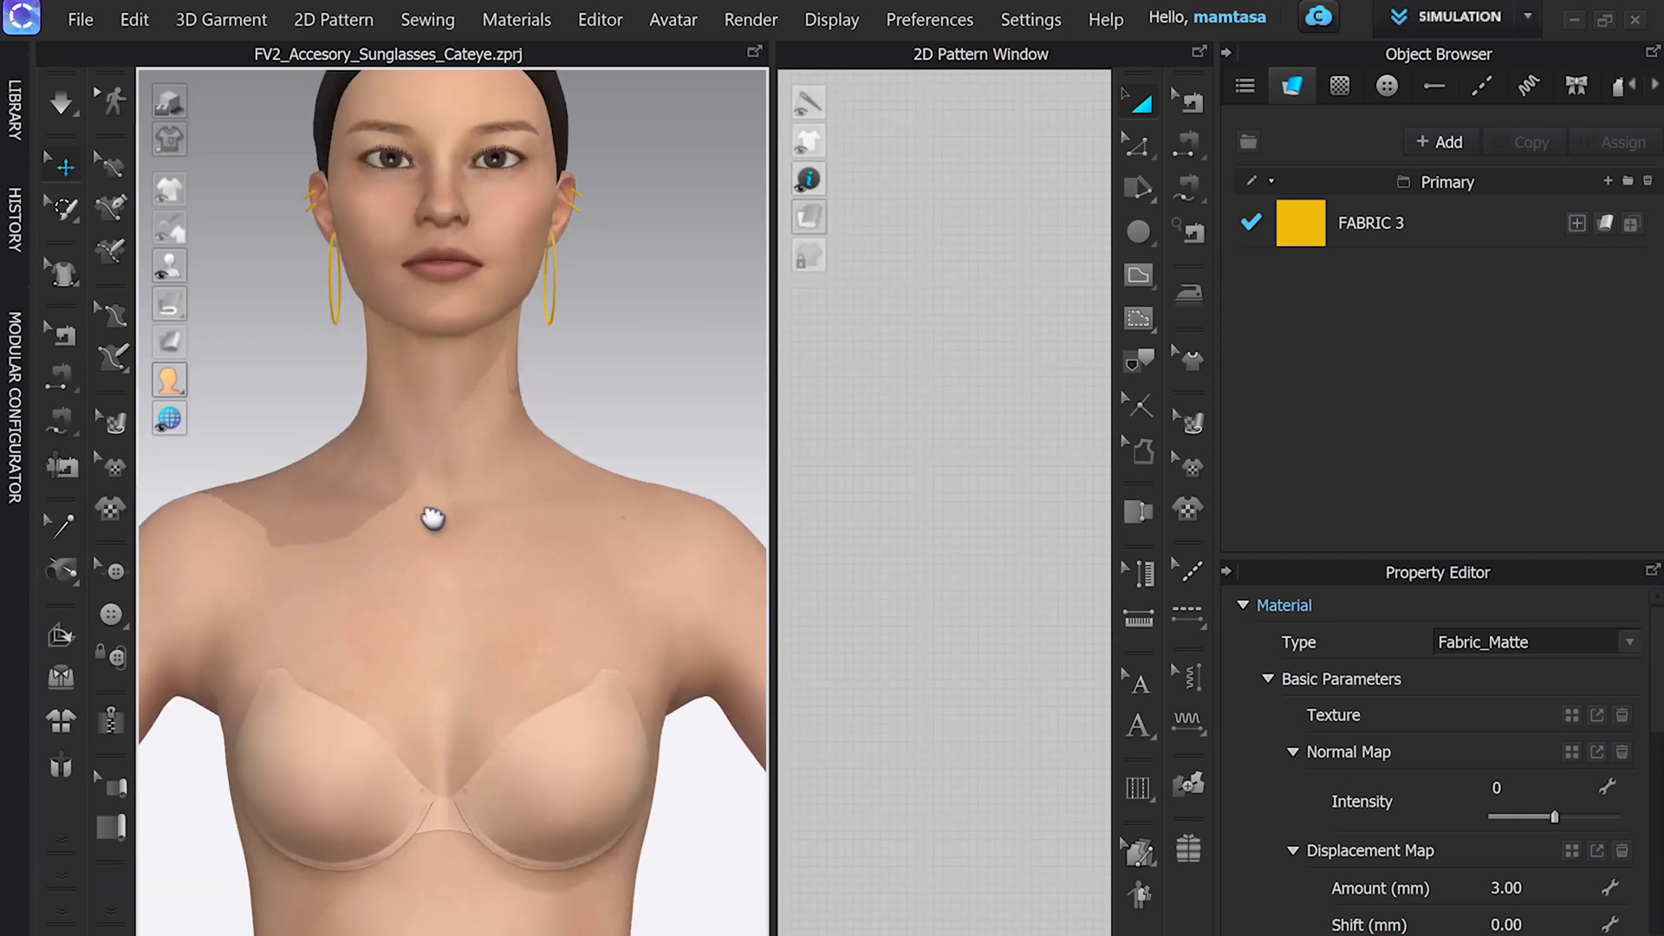
middle_drag(433, 416, 438, 600)
scroll(429, 583, up, 2)
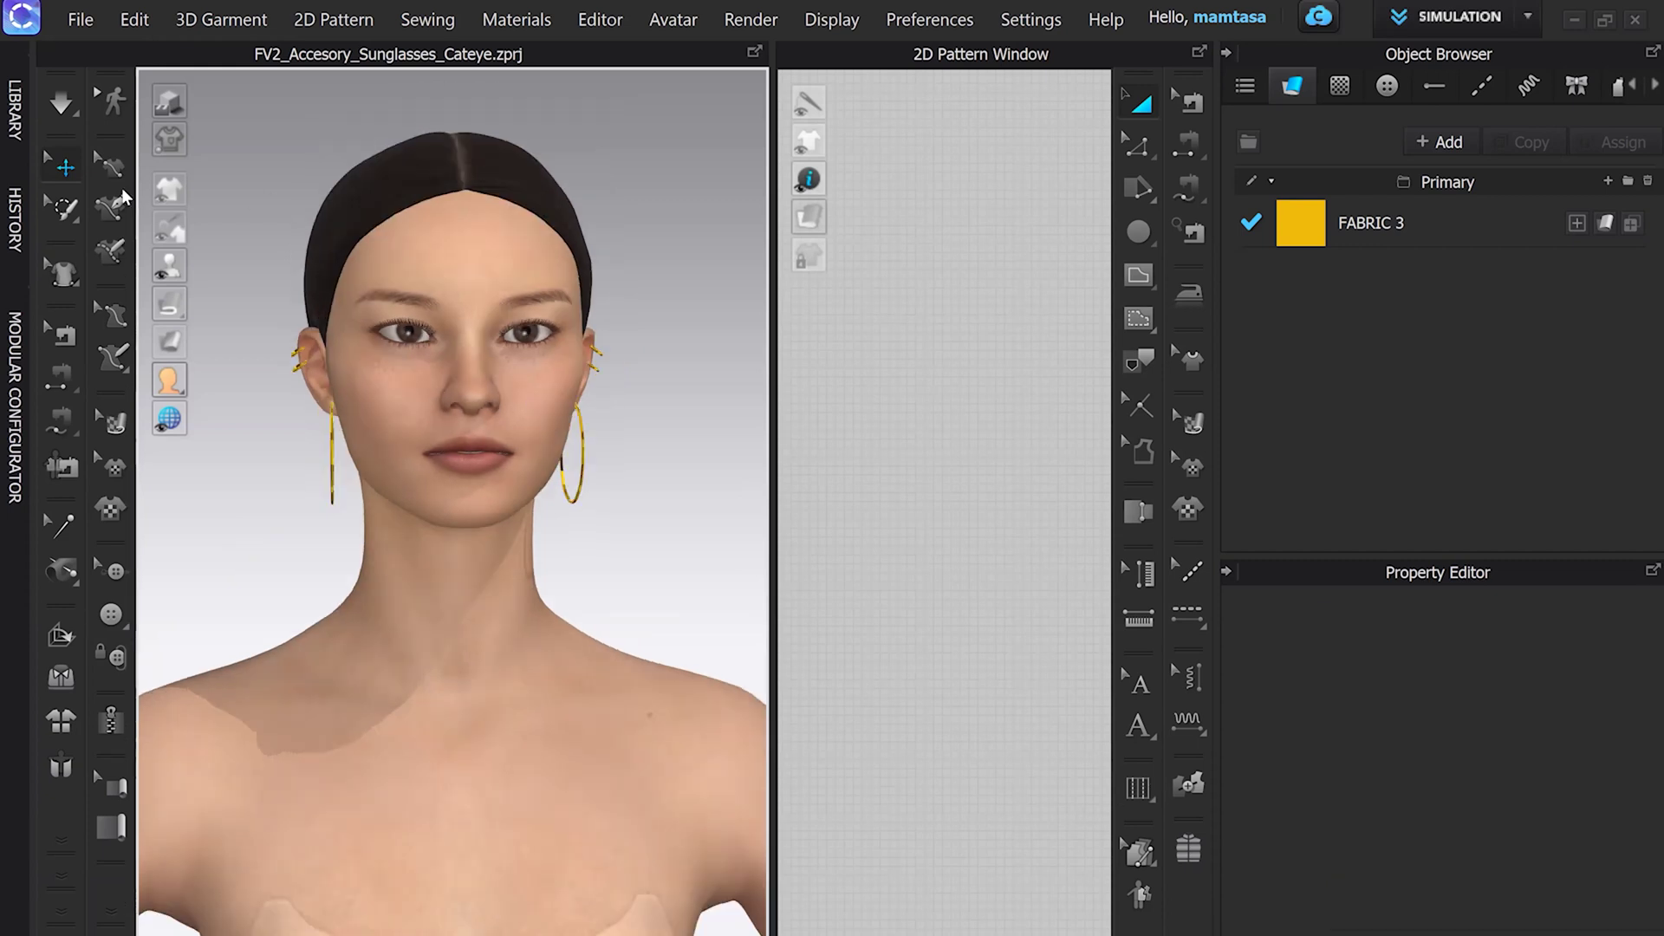
Step: Delete the current avatar and load the FV2_Mi avatar from the library's My Items
click(483, 274)
key(Delete)
click(14, 110)
click(137, 89)
click(79, 319)
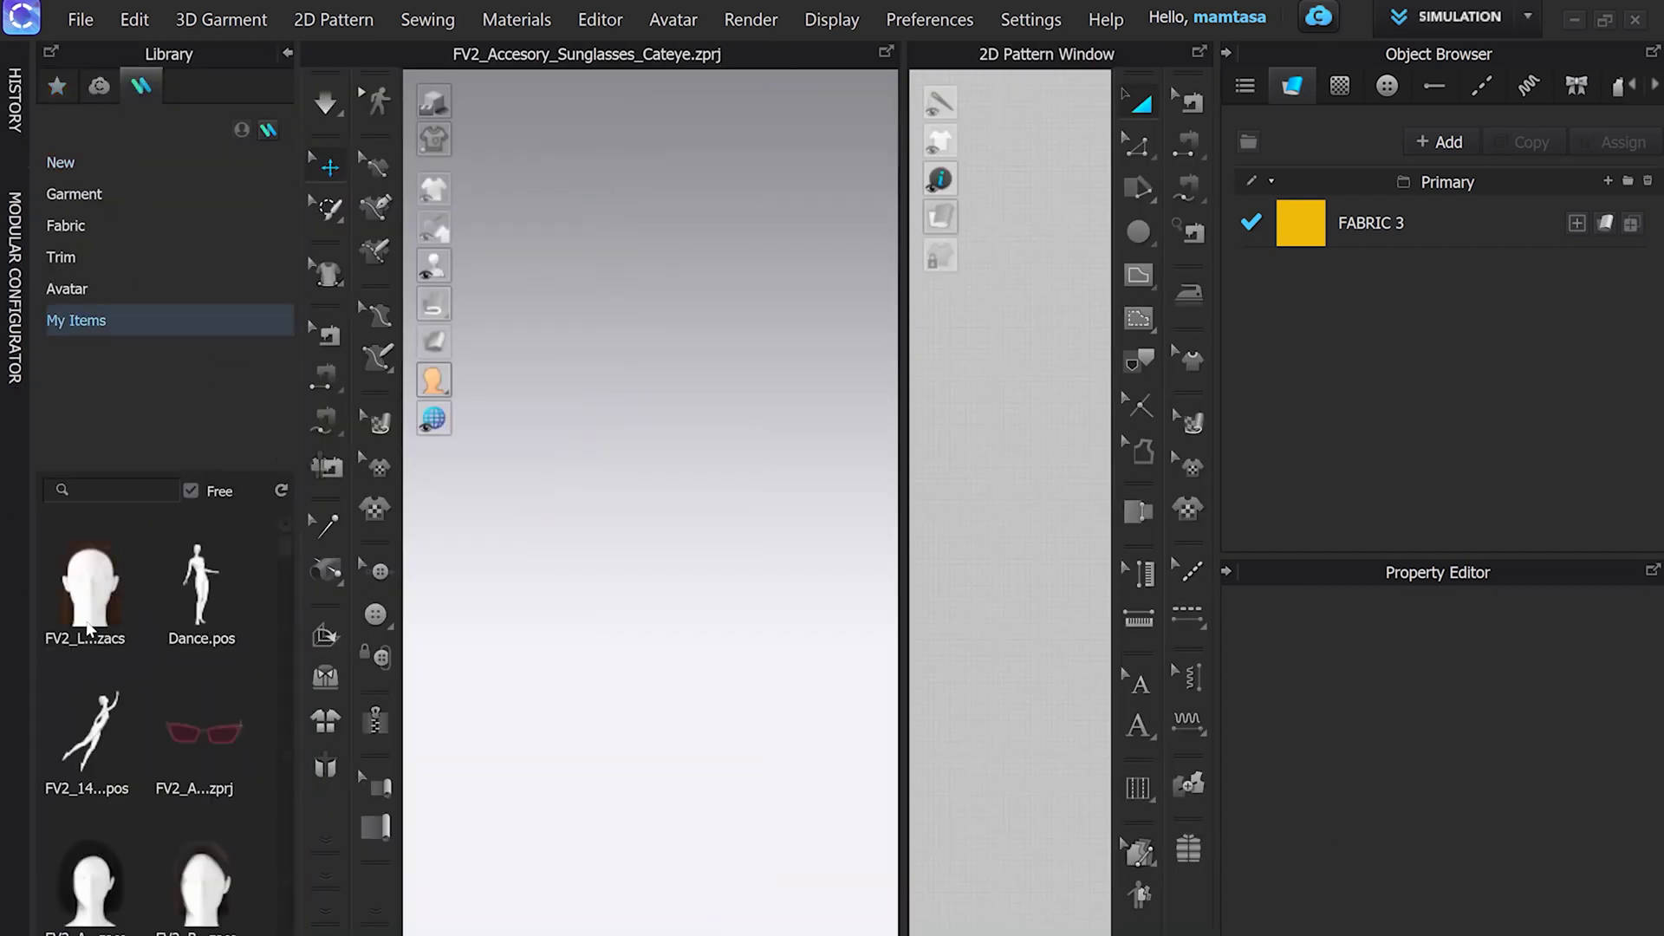
double_click(200, 737)
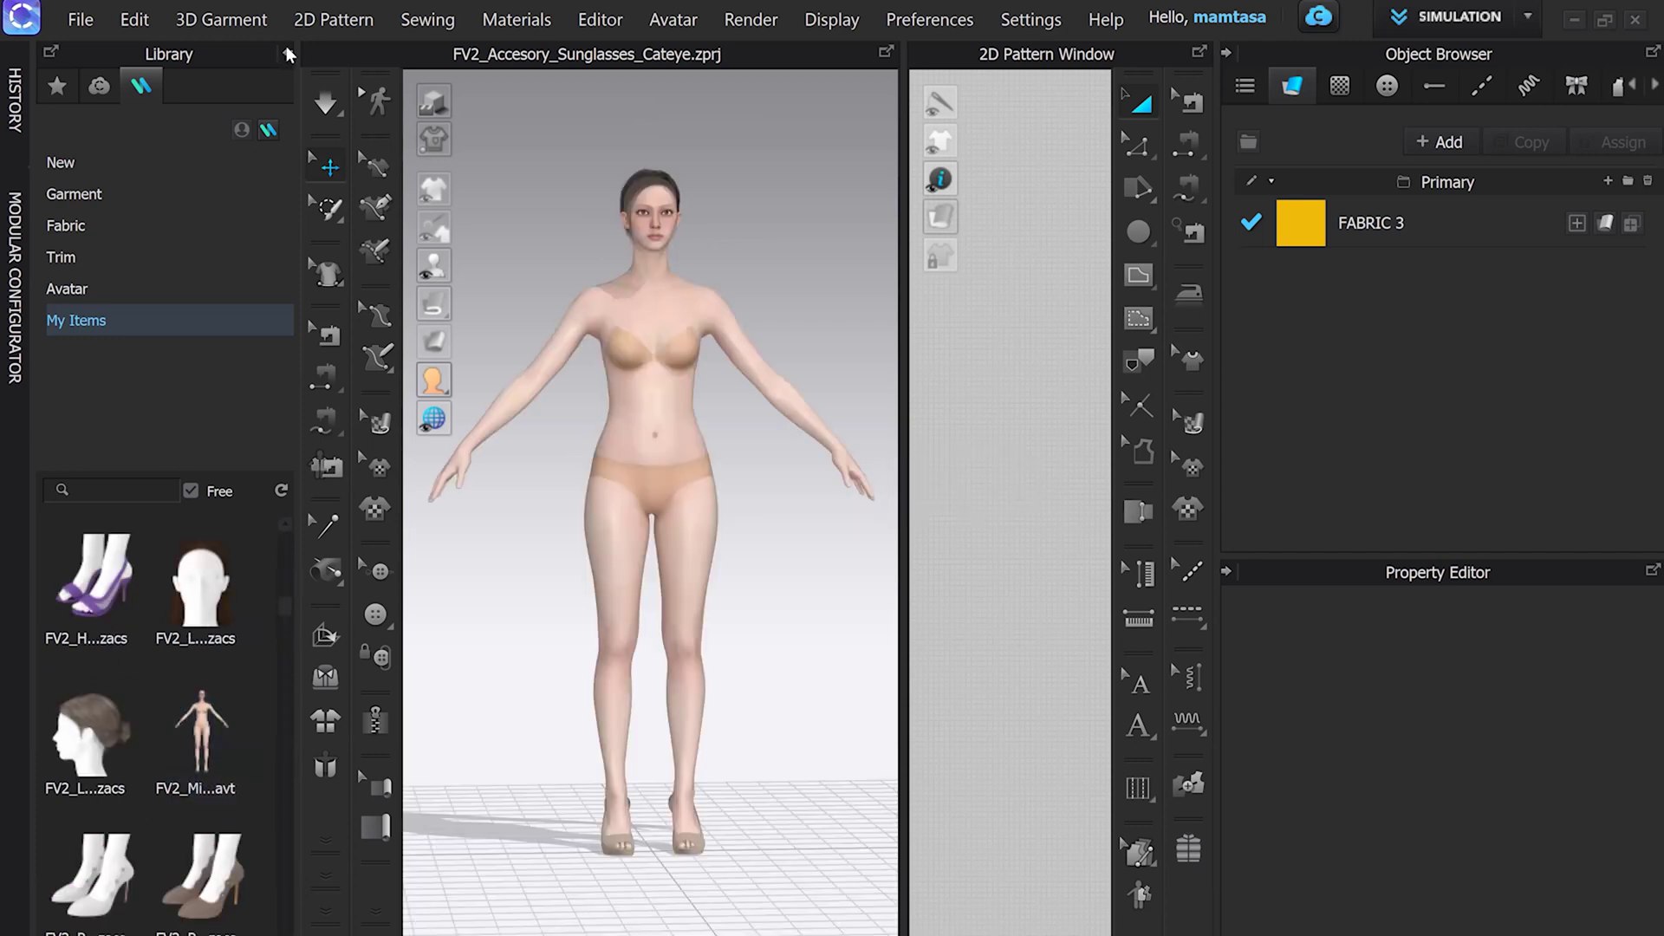
click(288, 56)
scroll(613, 428, up, 5)
scroll(614, 428, up, 2)
Step: Add the Multiple Earring accessory from the My Clo folder to the newly loaded avatar
click(14, 110)
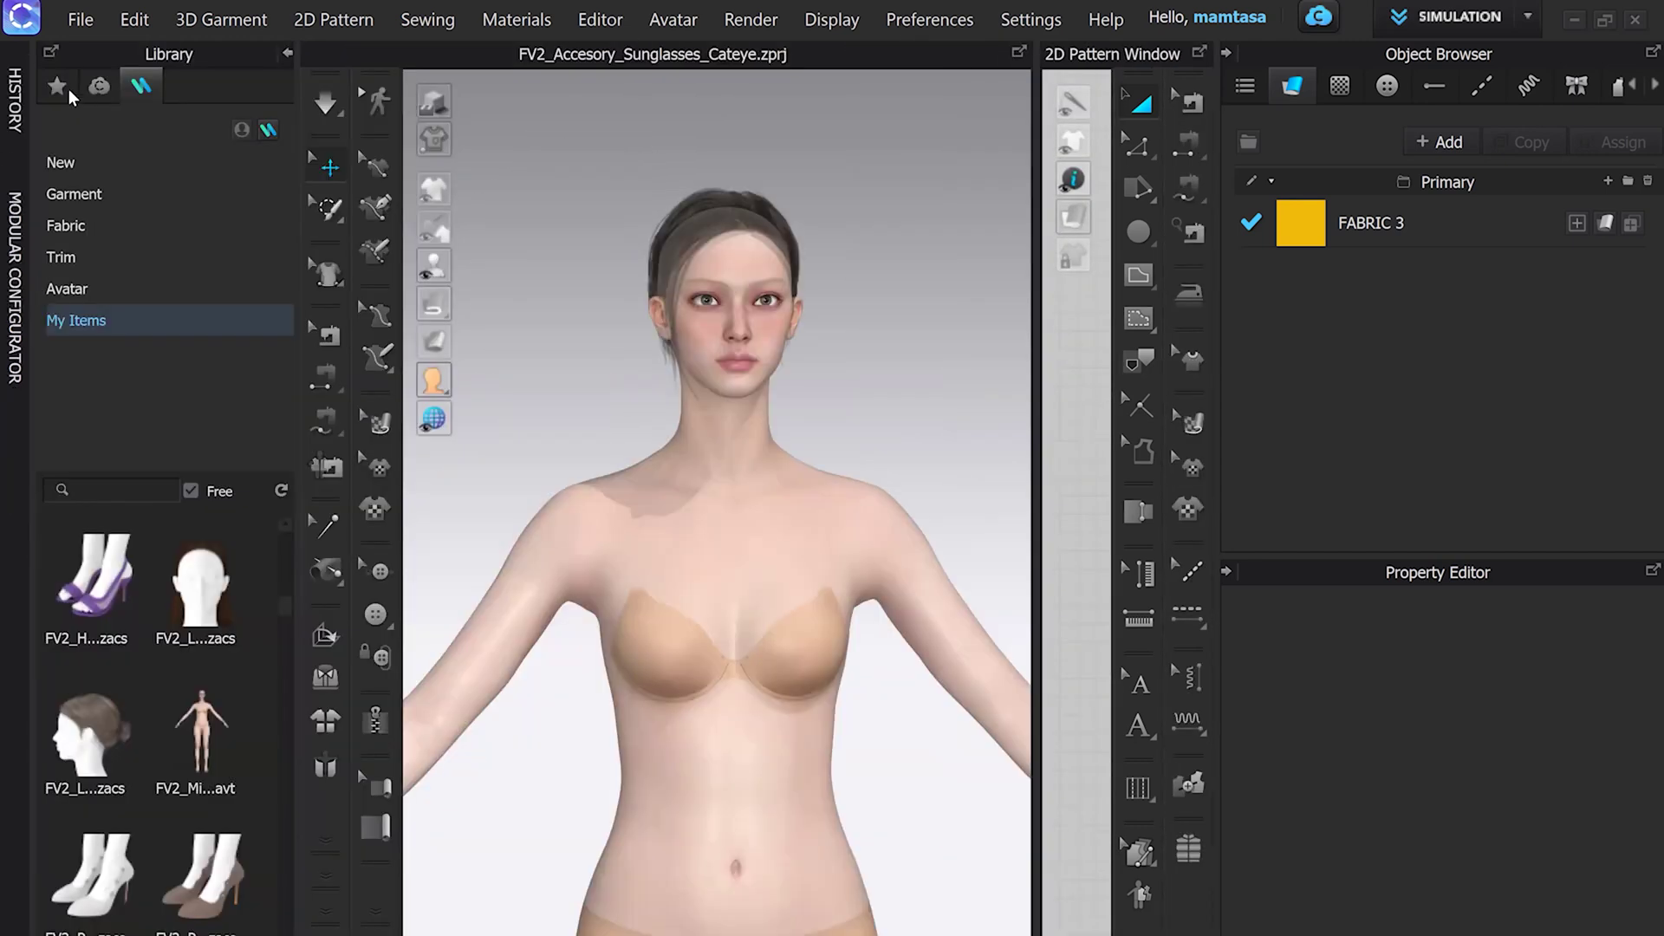
click(56, 85)
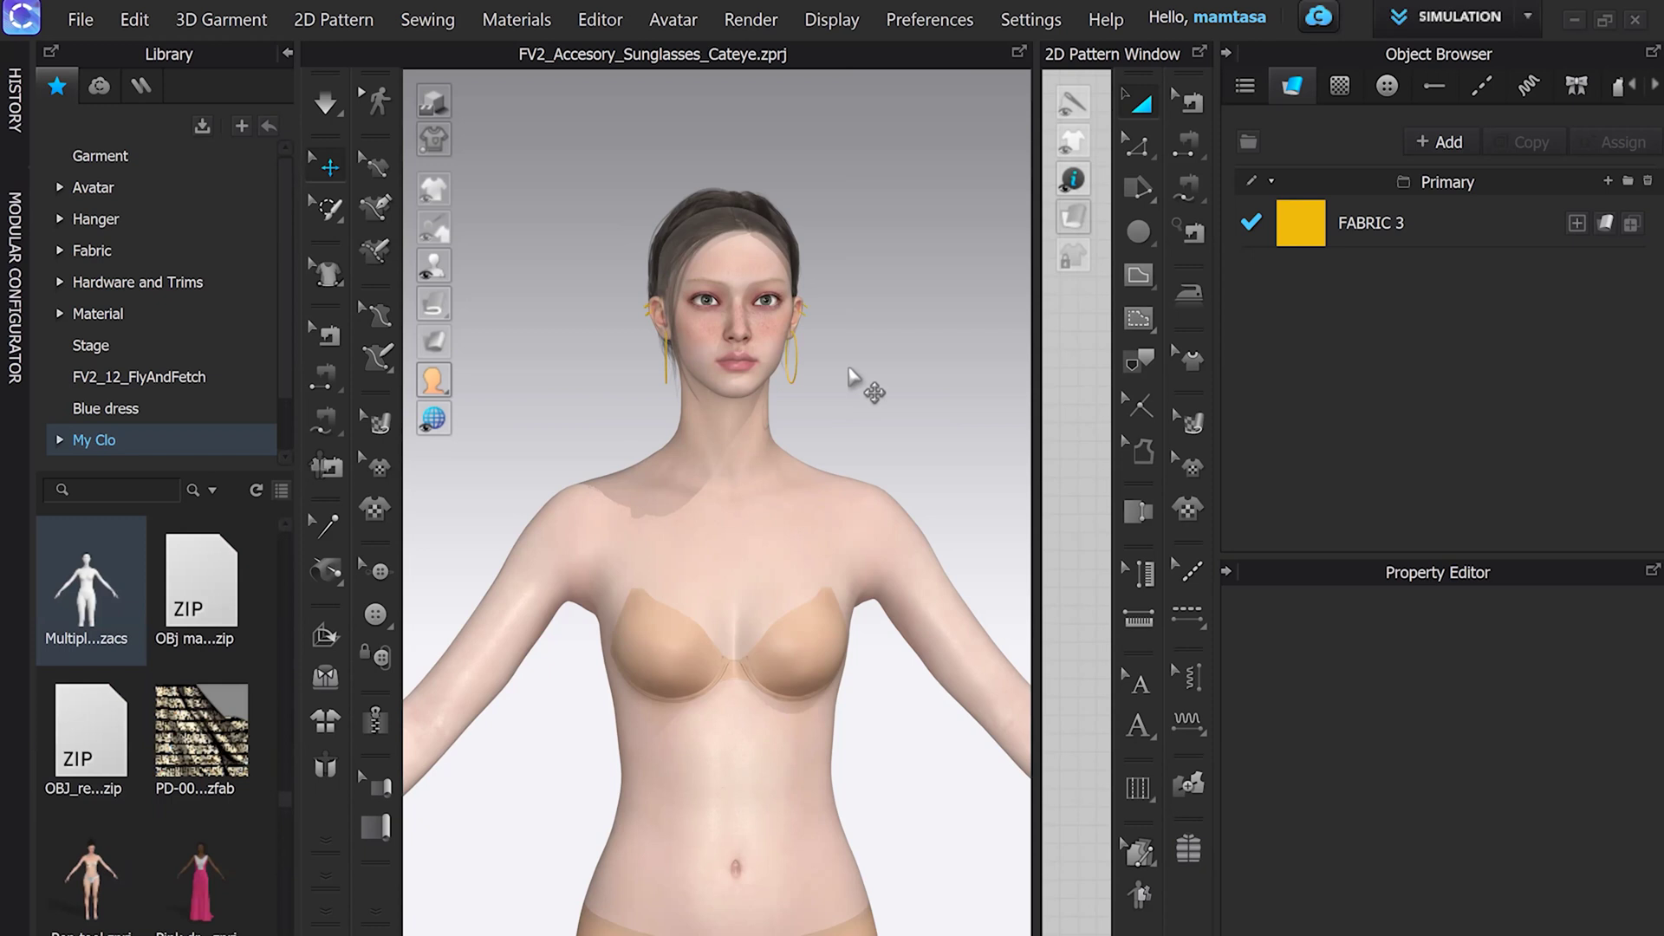
scroll(853, 381, up, 5)
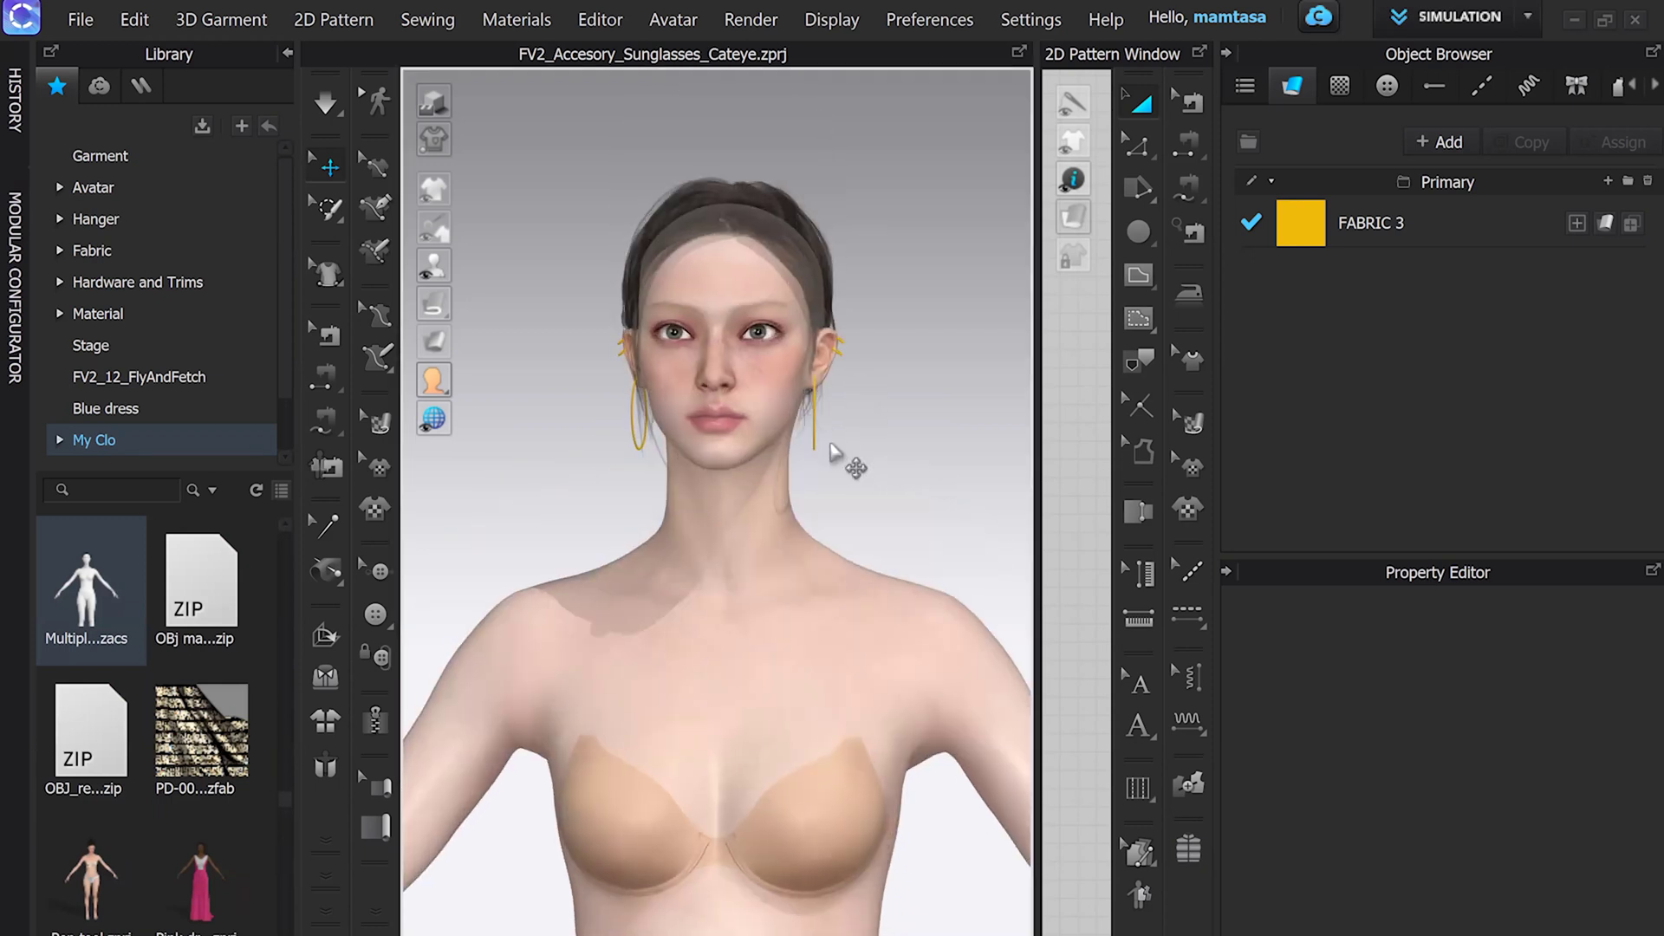
scroll(657, 434, up, 5)
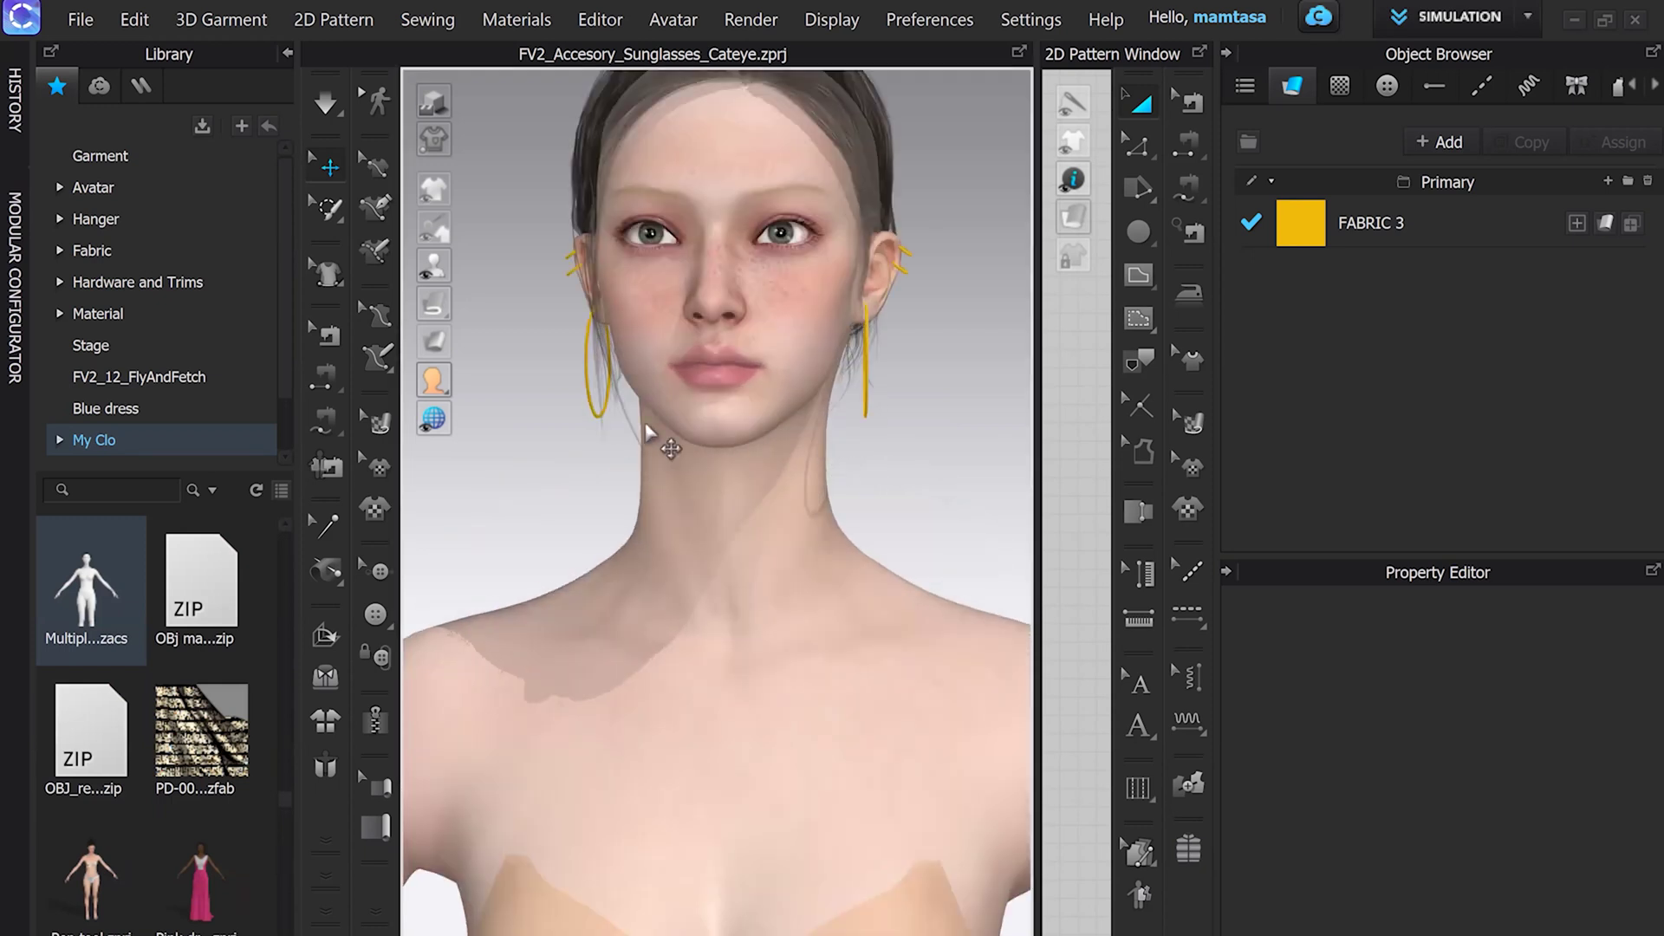
Step: Set the hoop earring's material type to Metal and check its look on the avatar
click(585, 483)
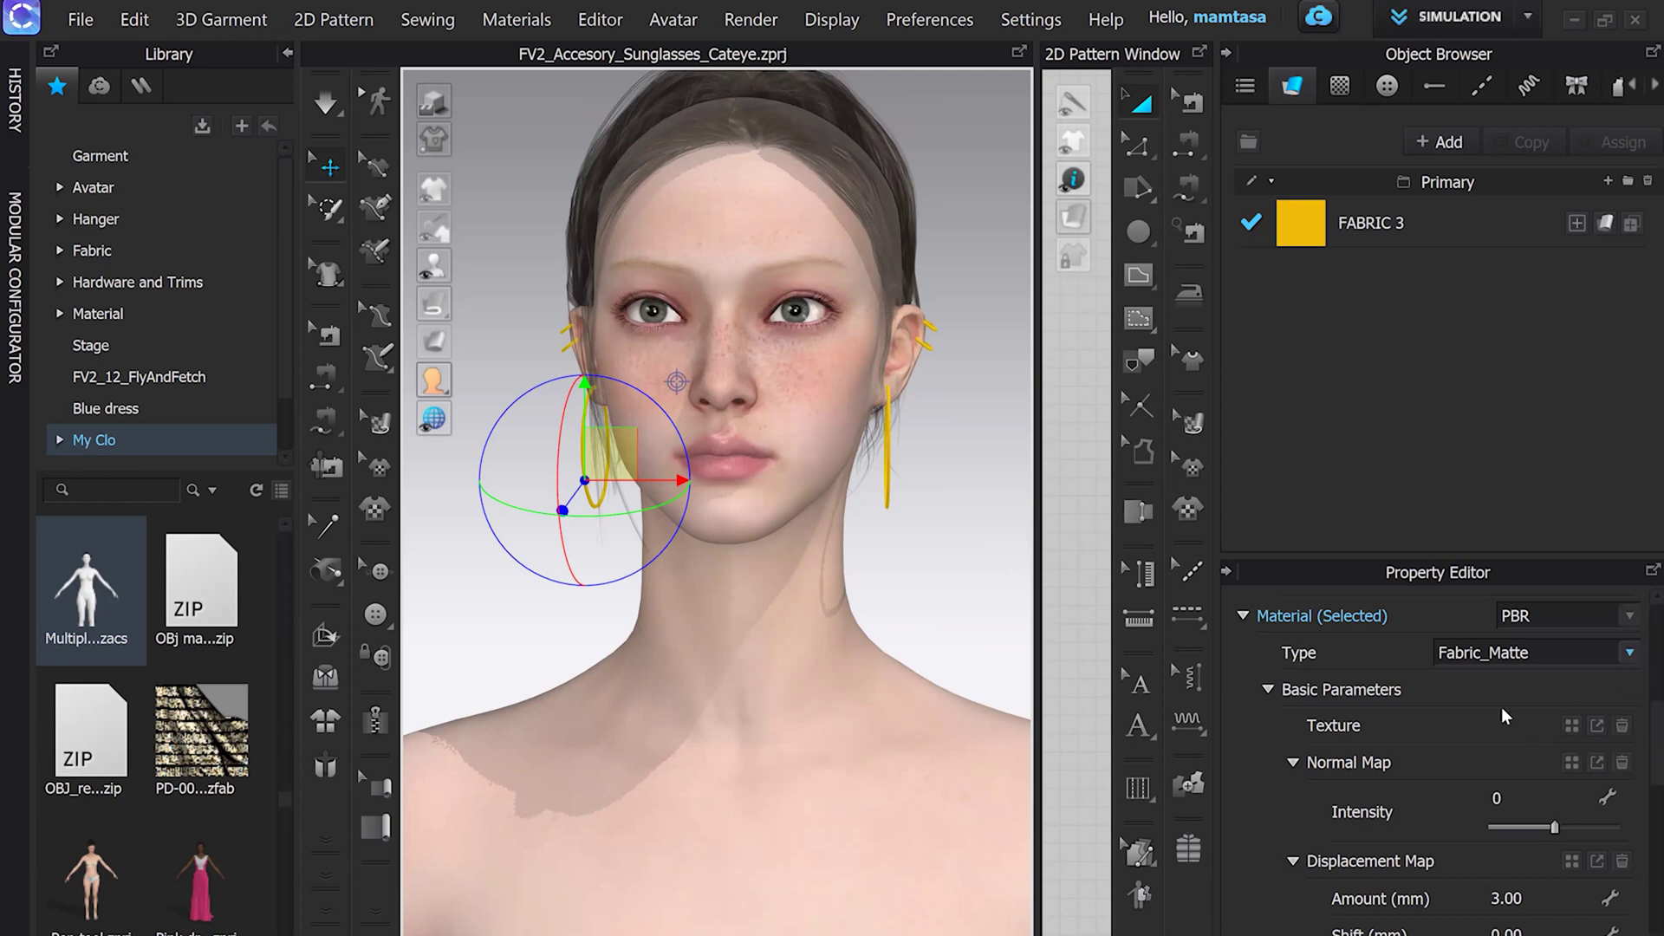
click(1526, 652)
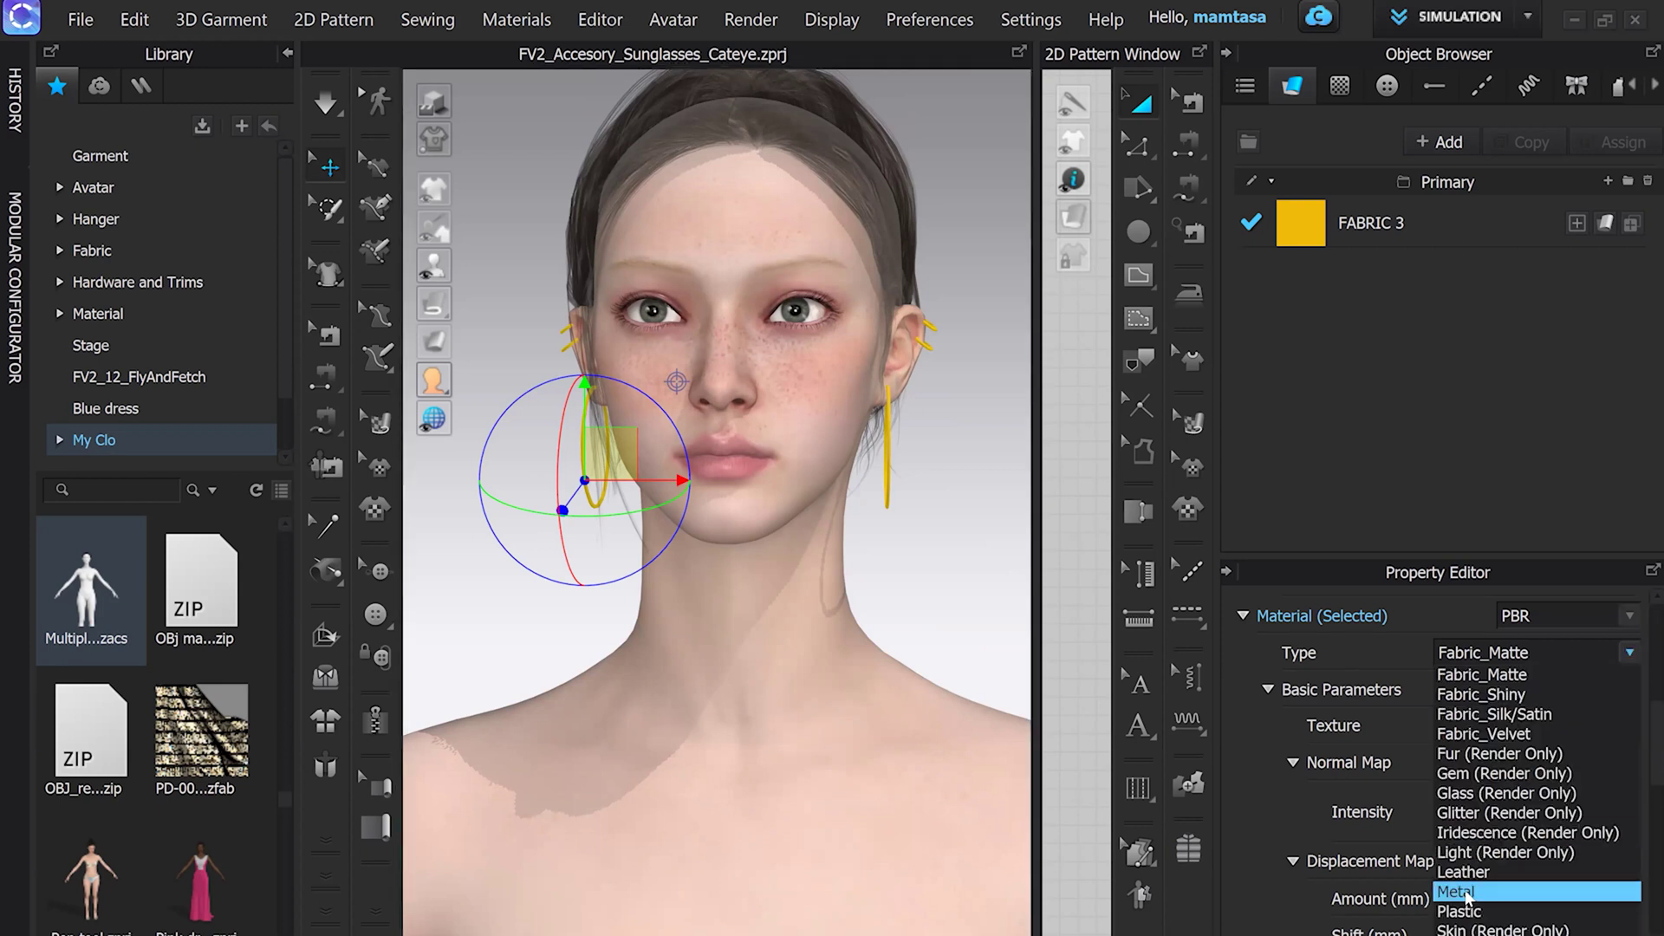
click(1464, 893)
scroll(954, 510, down, 5)
right_drag(954, 509, 914, 500)
scroll(913, 501, up, 2)
middle_drag(912, 507, 884, 509)
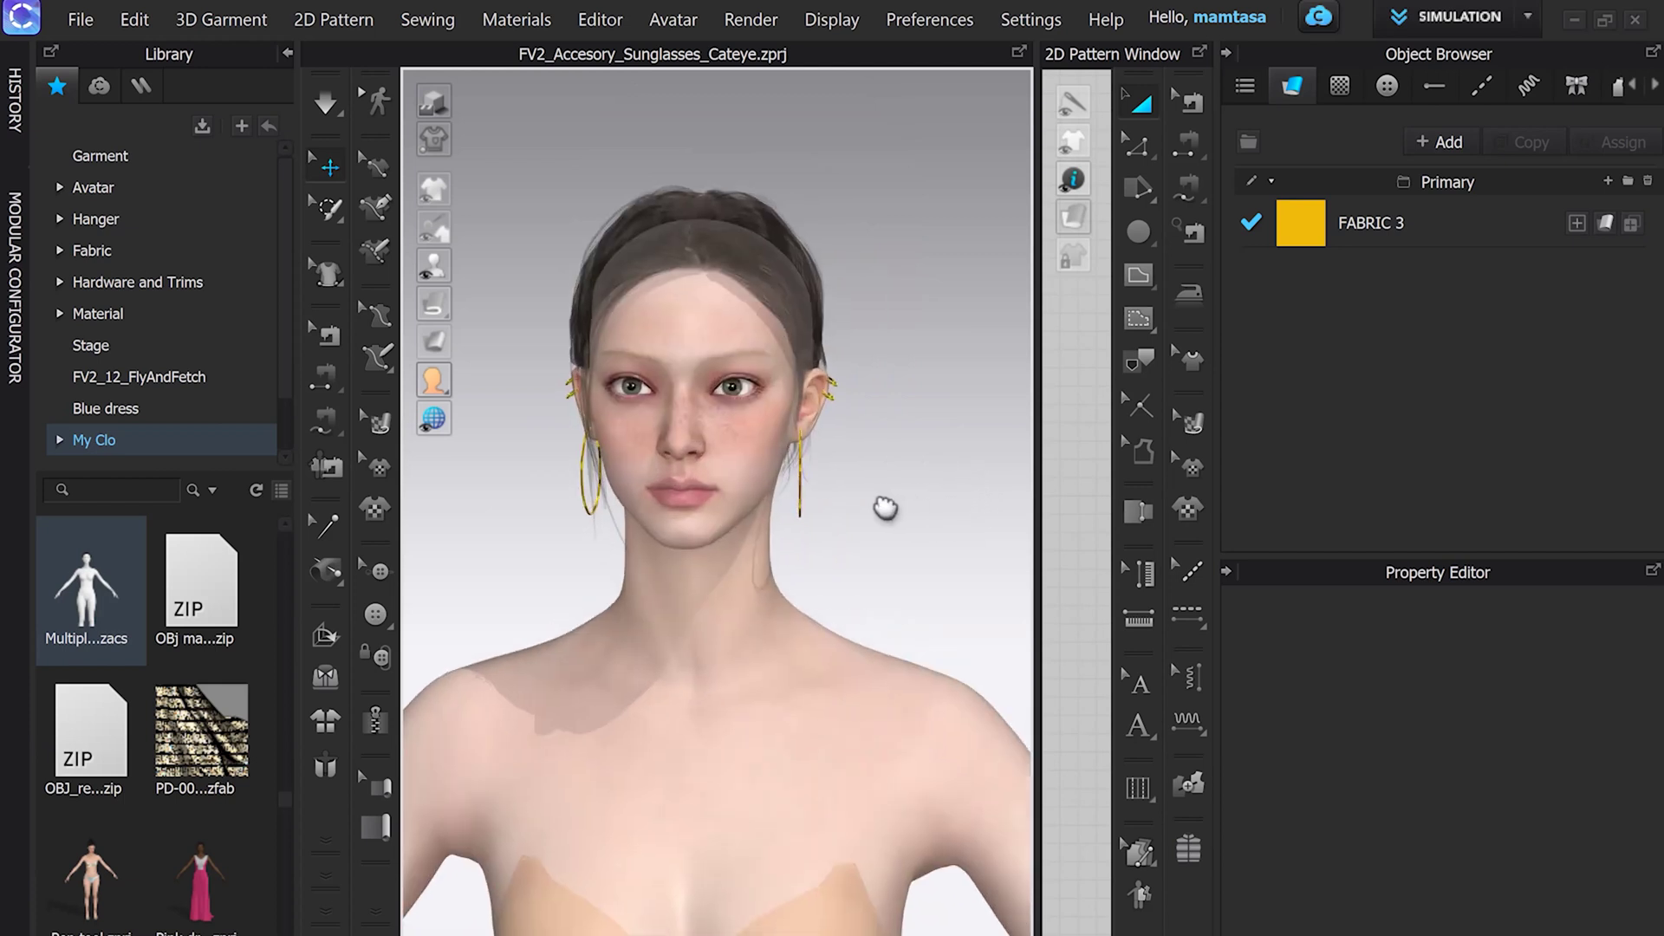